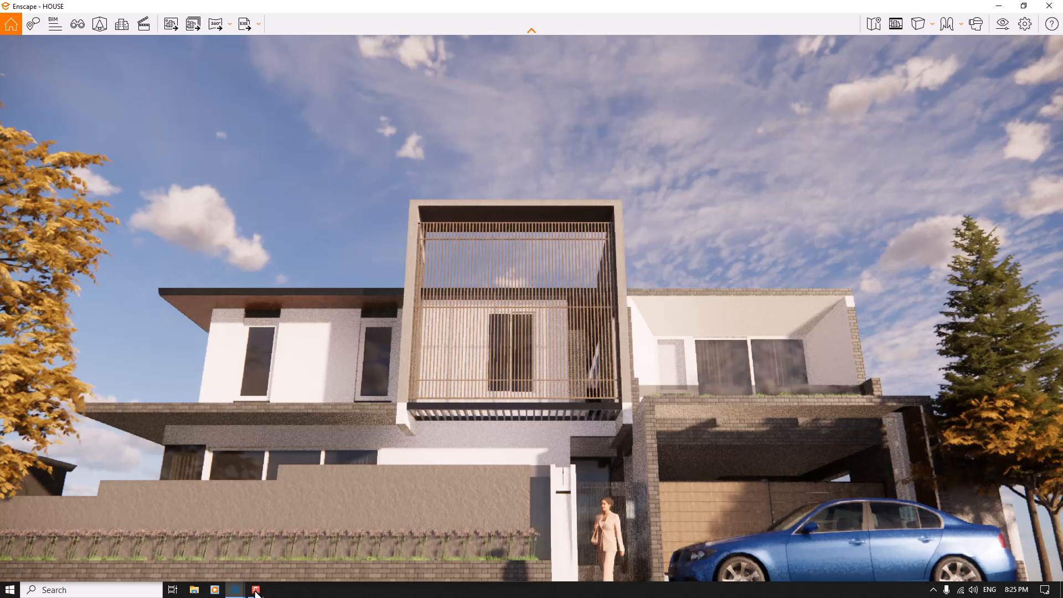
click(256, 590)
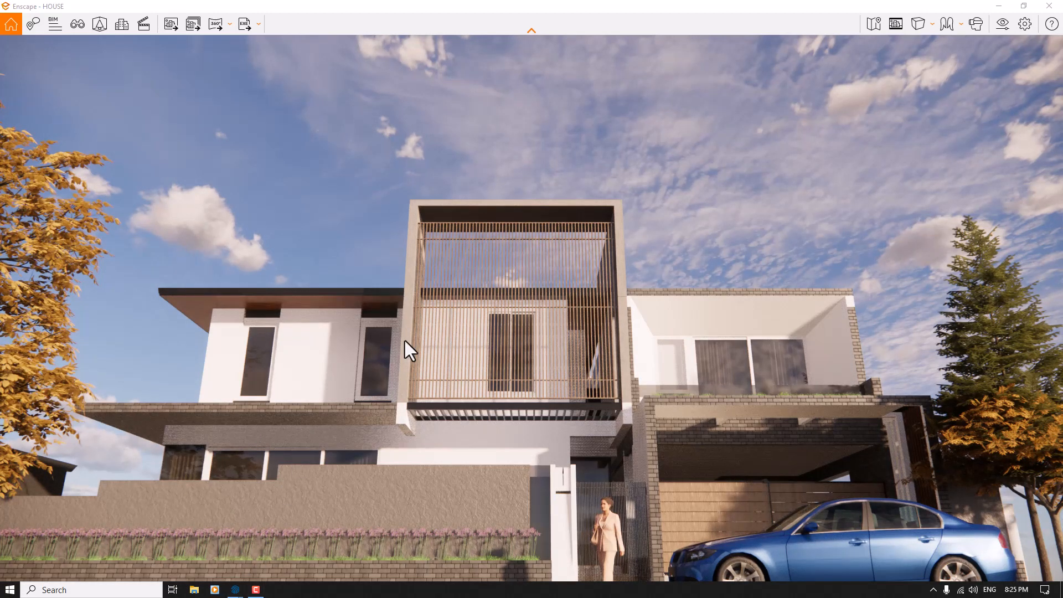
Switch the camera projection to two-point perspective and turn on the safe frame
click(919, 31)
click(934, 66)
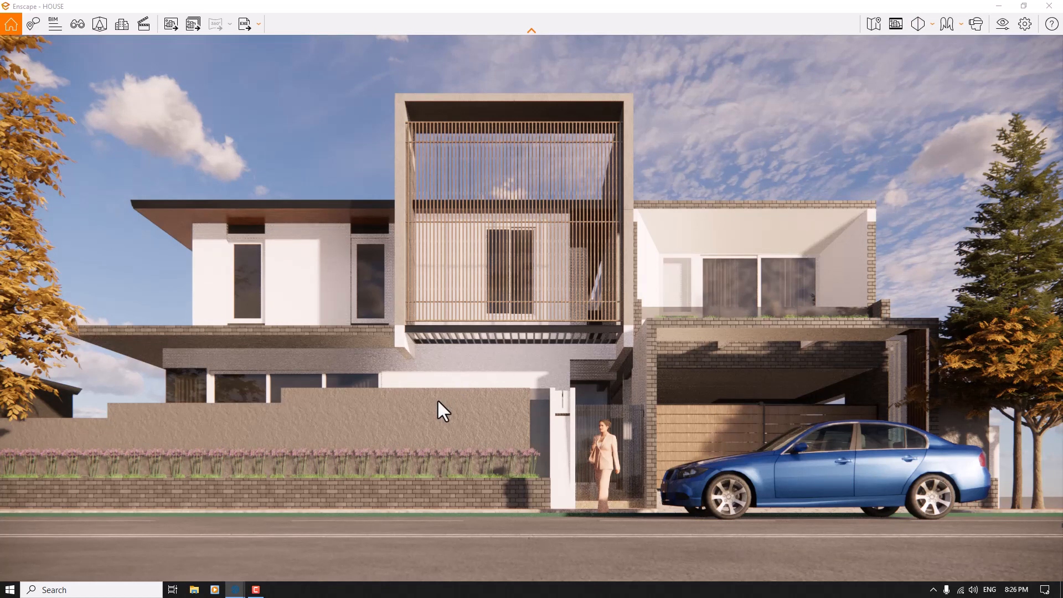
click(896, 28)
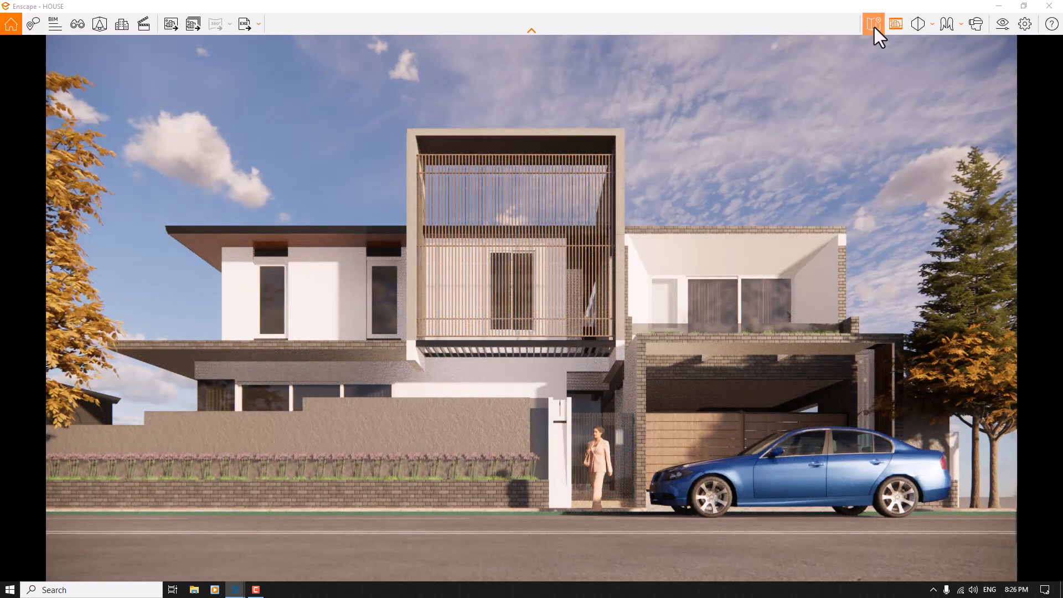
Show the mini map over the rendered view and hide it again
click(875, 27)
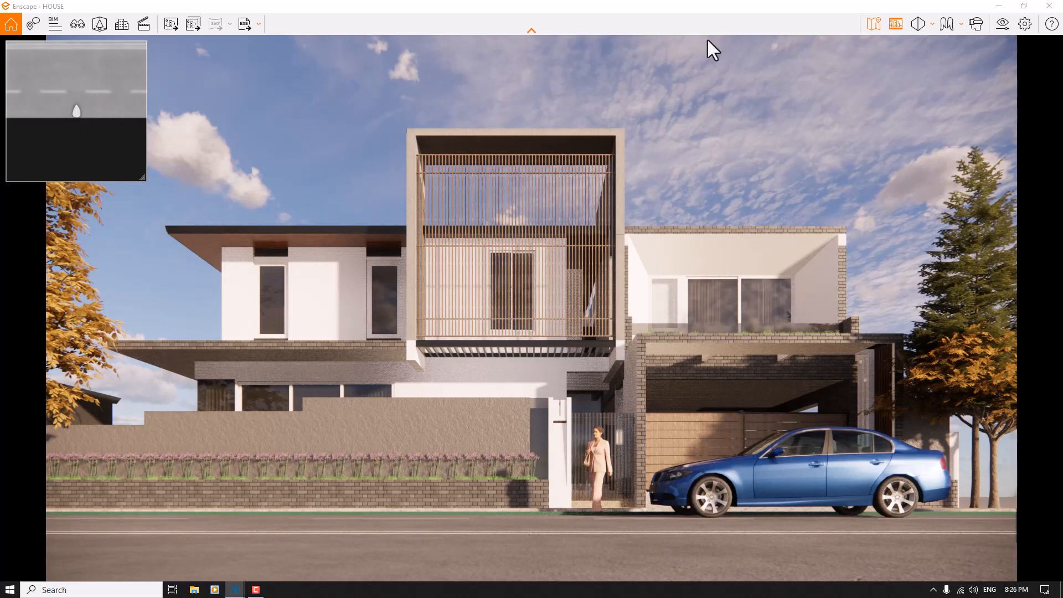
click(876, 28)
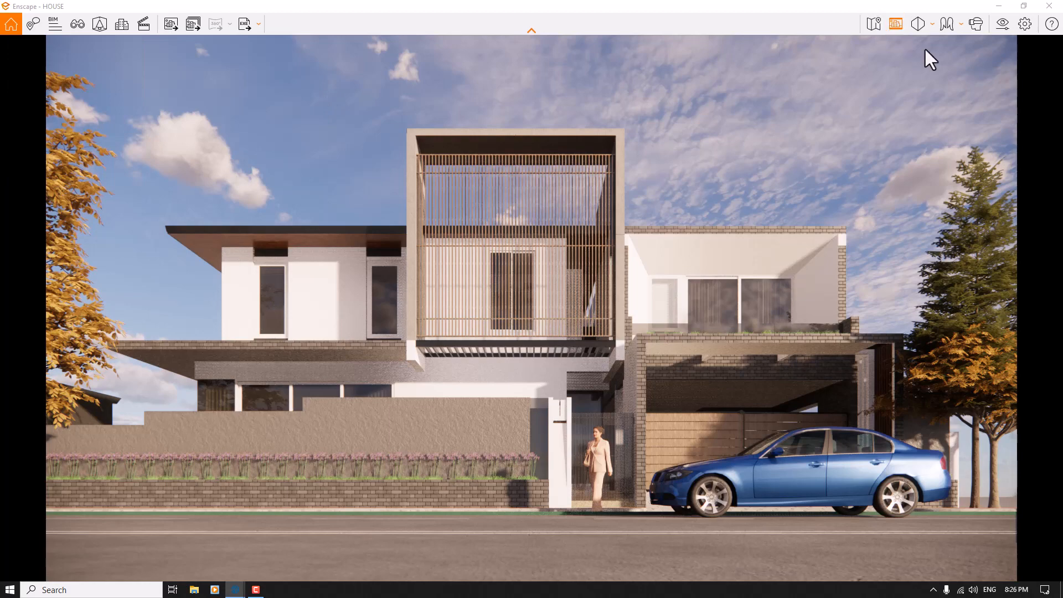
Set the camera's horizontal field of view to 61° in the visual settings, keeping the whole facade in view with the settings closed
click(1001, 25)
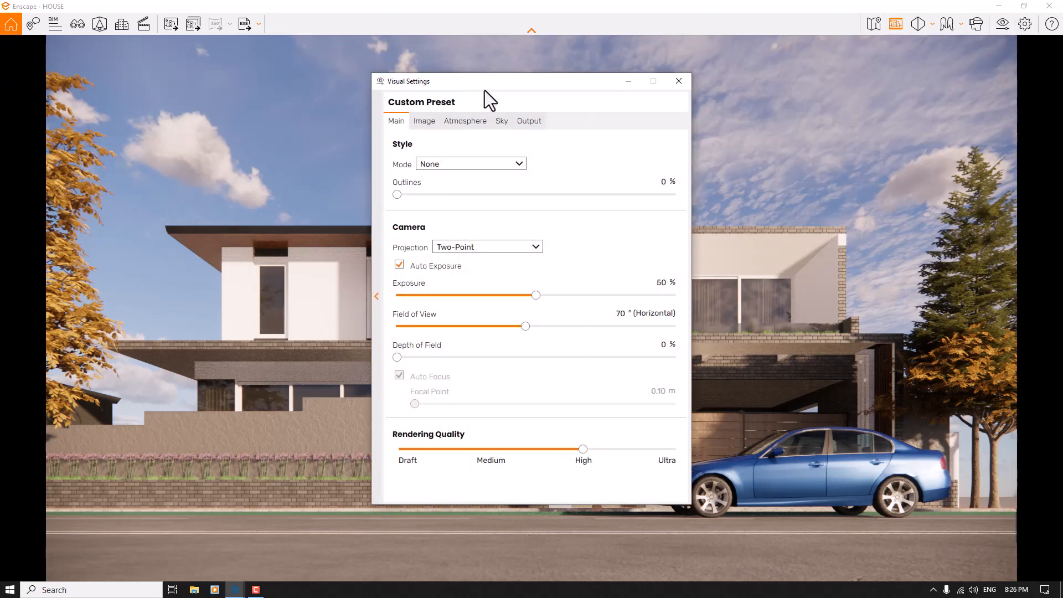
drag(670, 62, 128, 49)
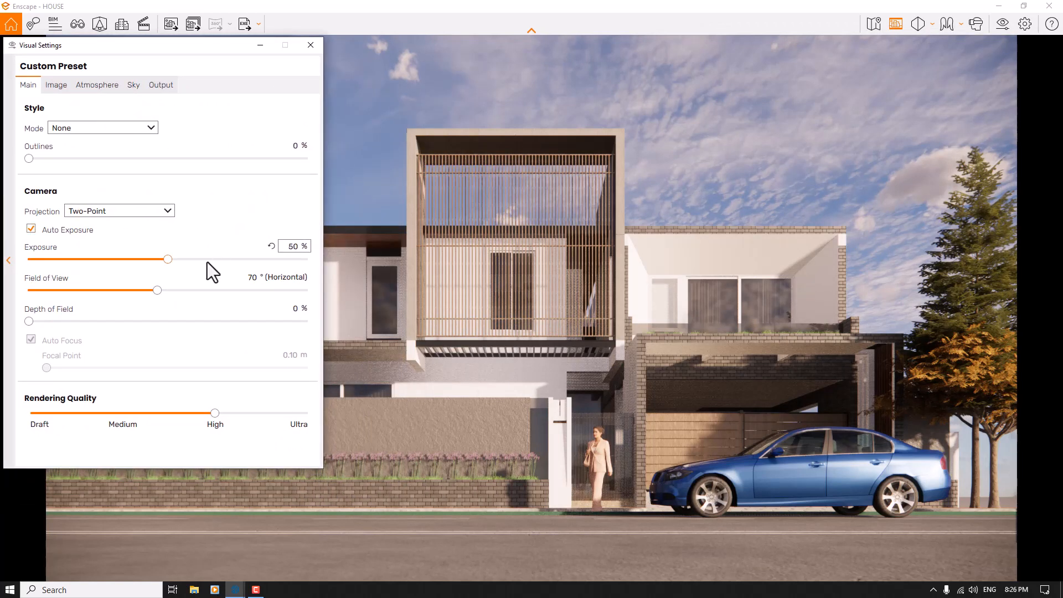
drag(155, 290, 142, 285)
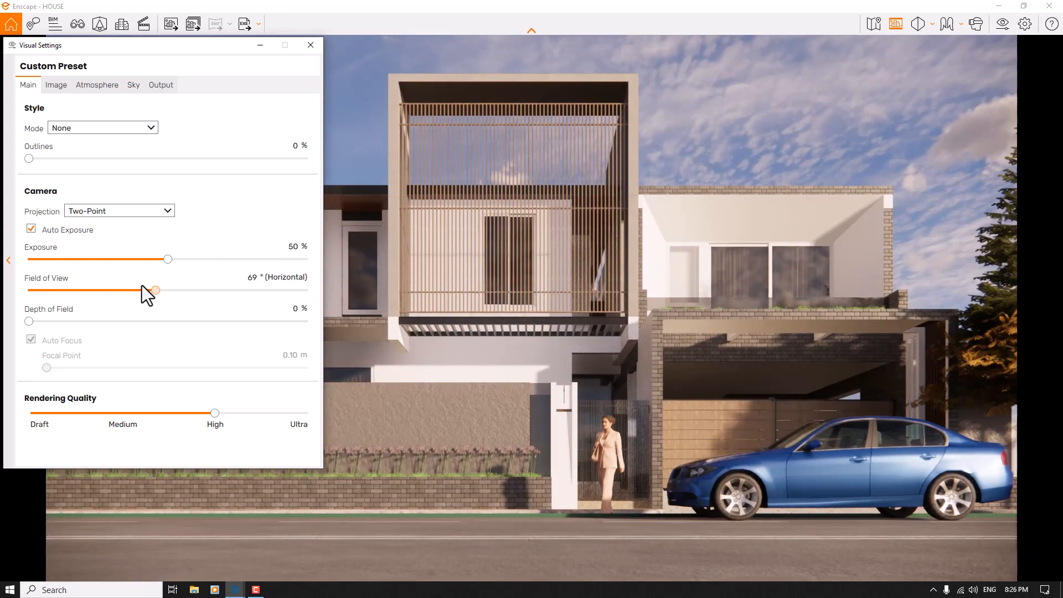
click(253, 276)
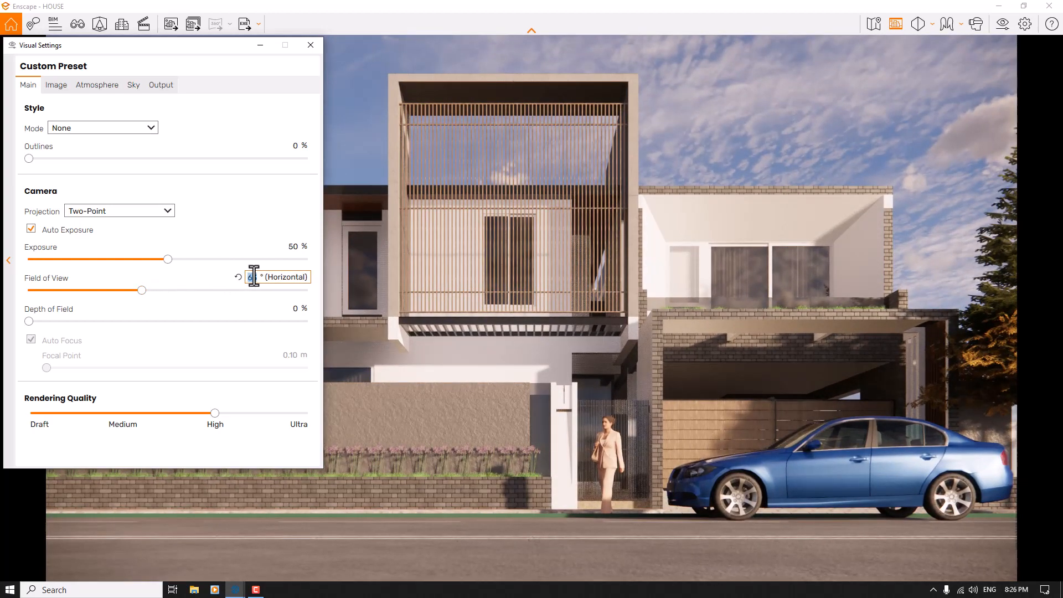
text(61)
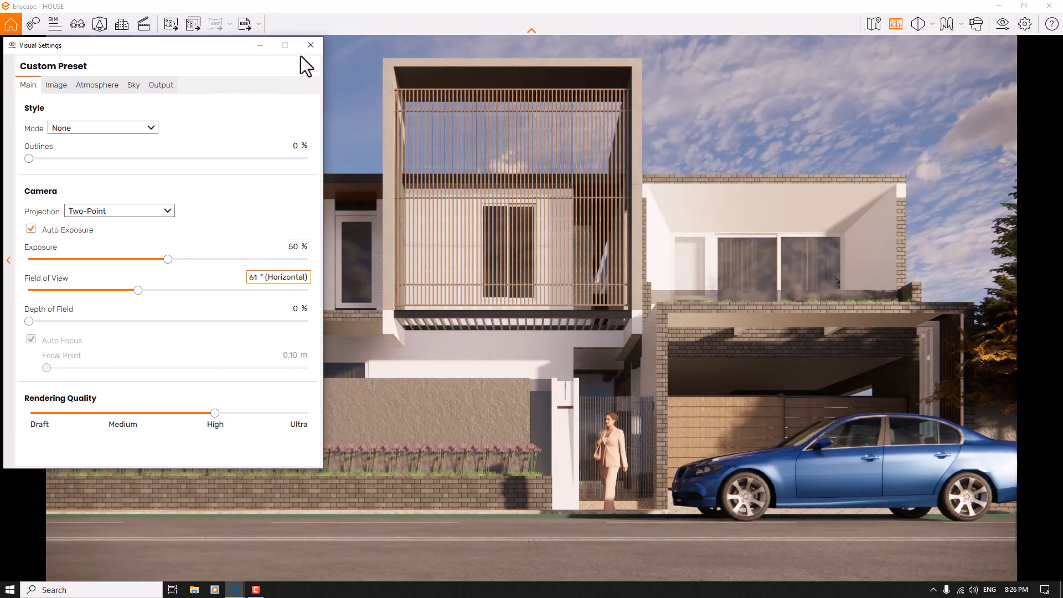
click(310, 46)
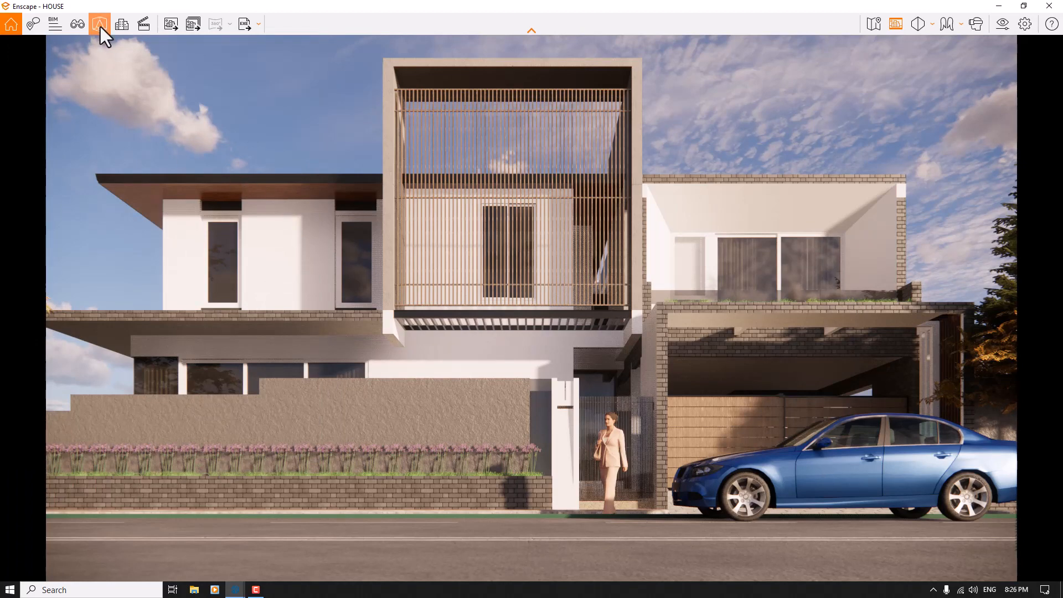
Start placing assets and move the blue car (Car 006) along the street towards the entrance gate
click(99, 24)
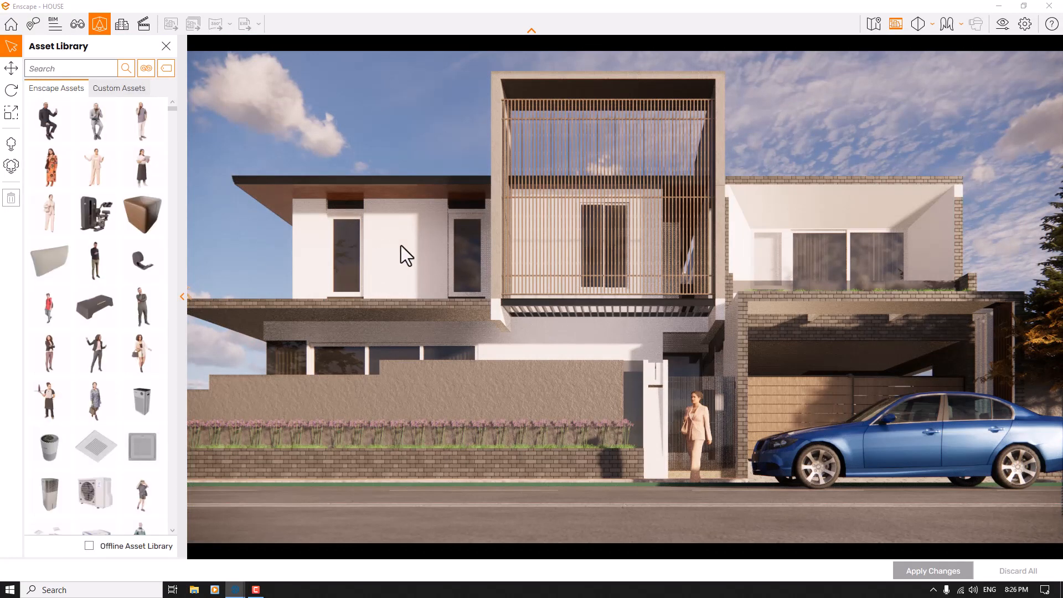
click(926, 450)
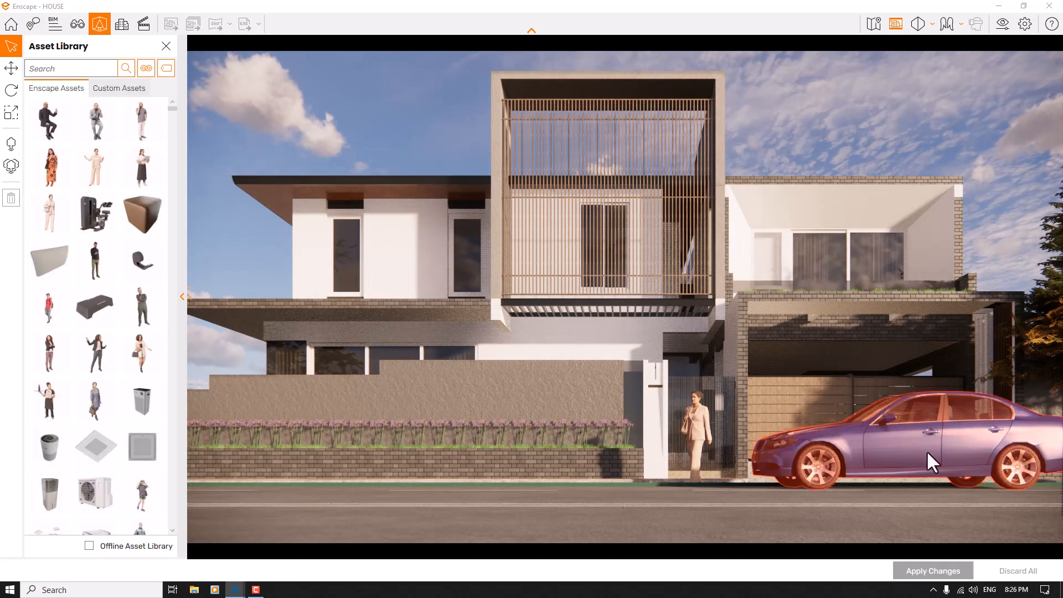
click(9, 73)
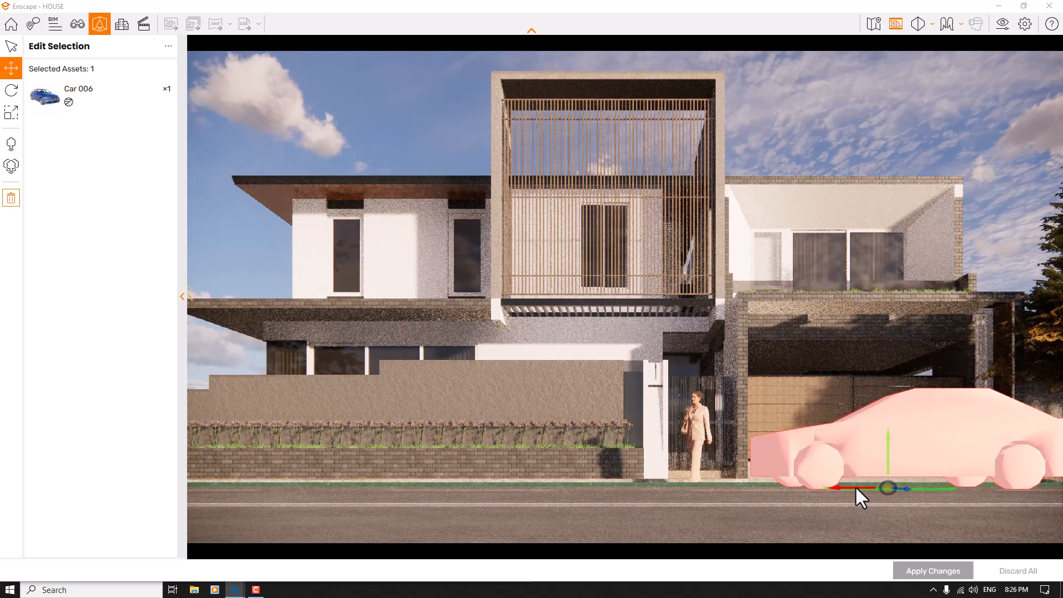
drag(931, 489, 854, 488)
Move the standing woman in front of the white gate pillar, to X about -7.53, and apply the asset changes
click(705, 419)
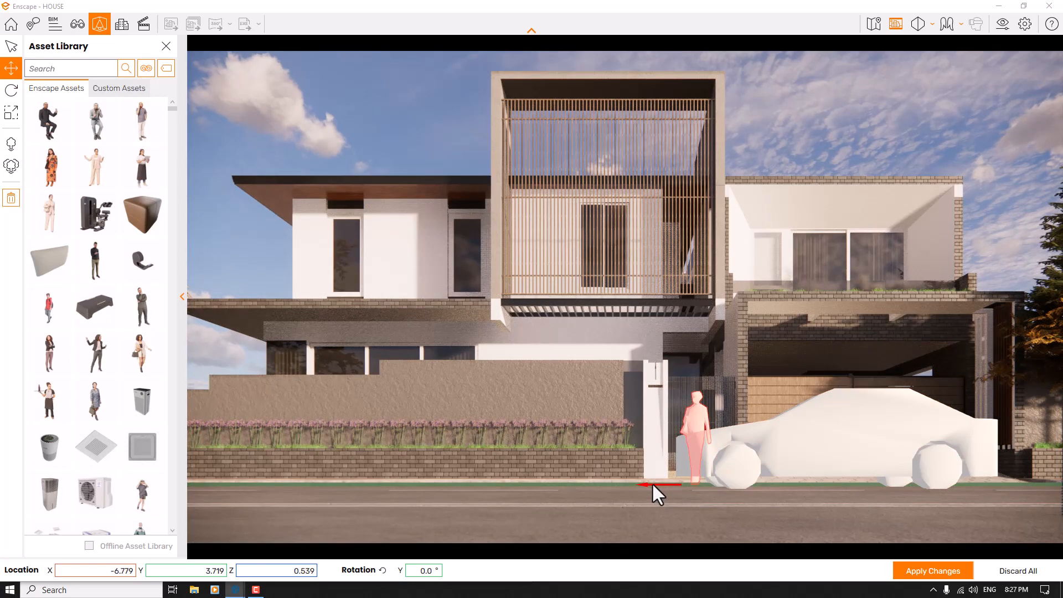
drag(652, 483, 610, 483)
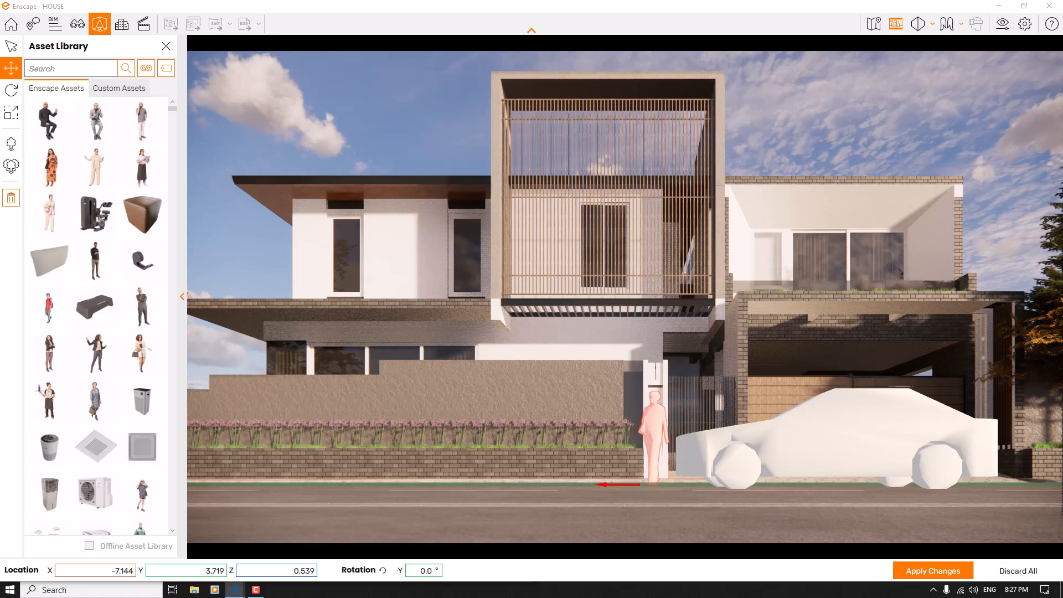
click(941, 563)
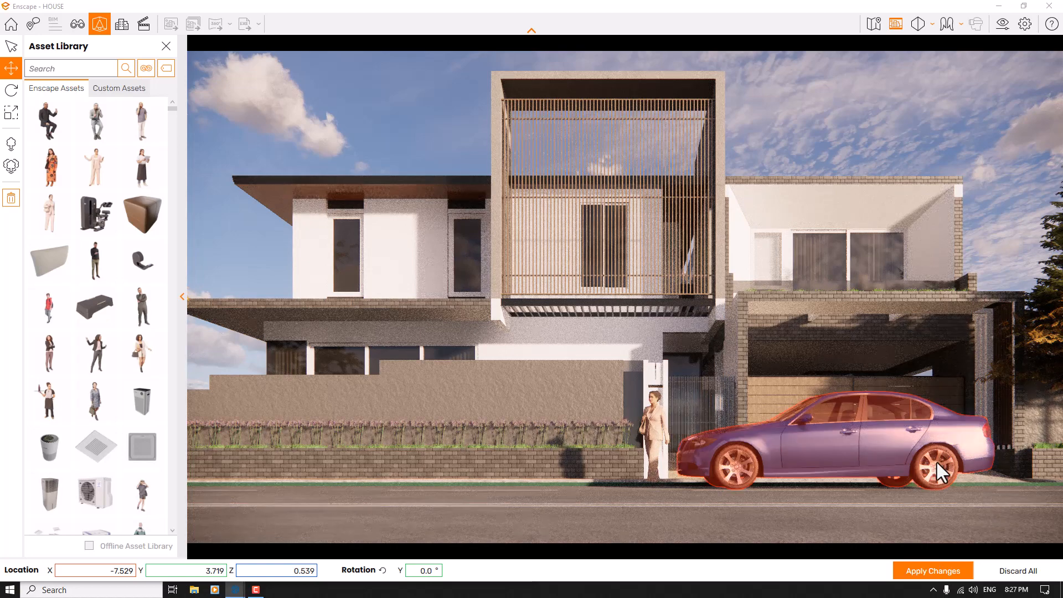
Select the parked car and set the albedo color of its Material 1 to dark gray
click(759, 446)
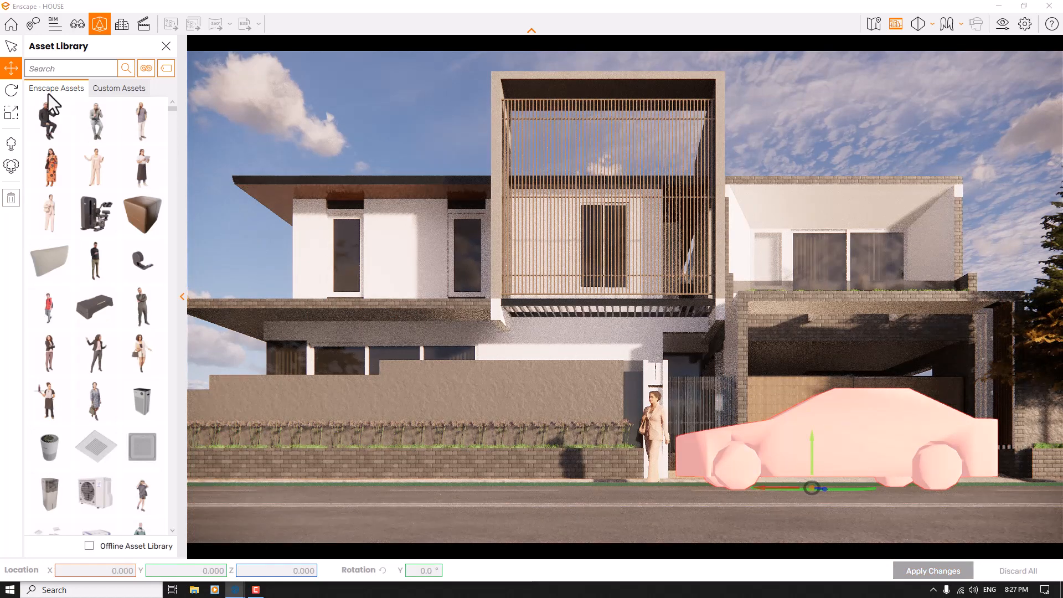
click(15, 47)
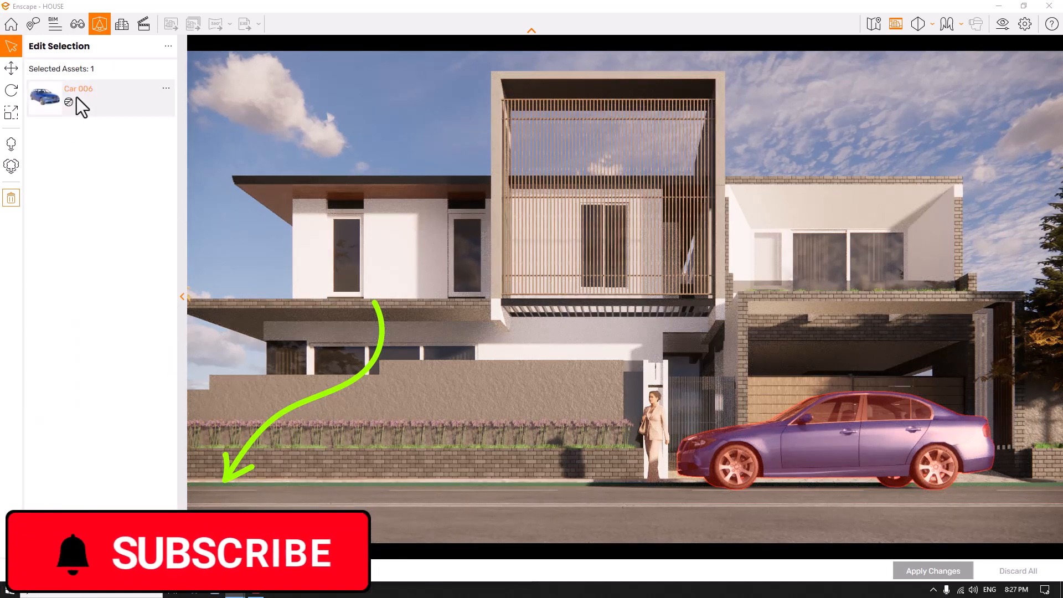
click(77, 98)
click(164, 173)
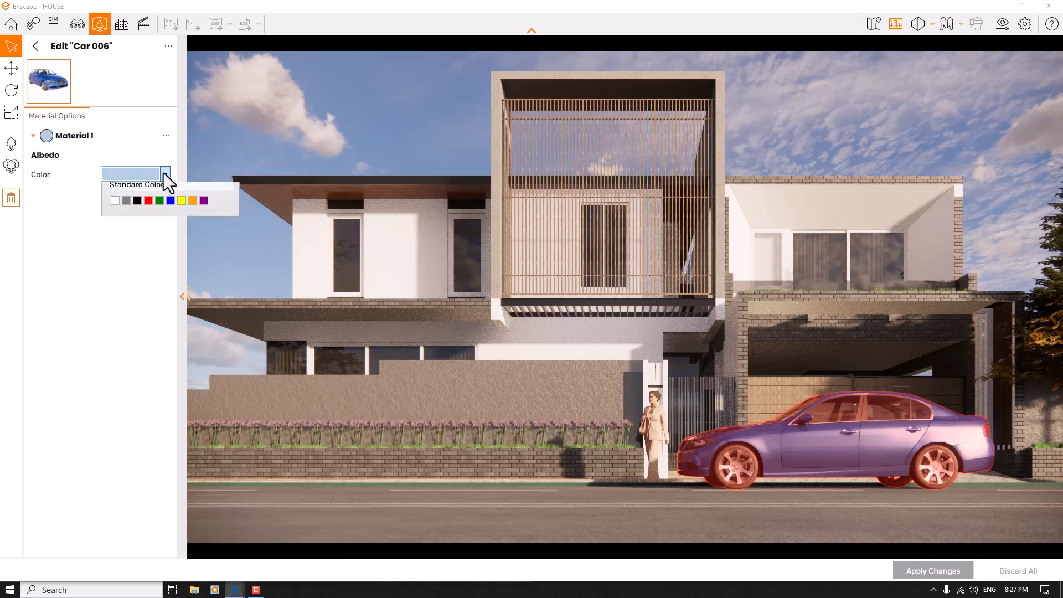
click(128, 228)
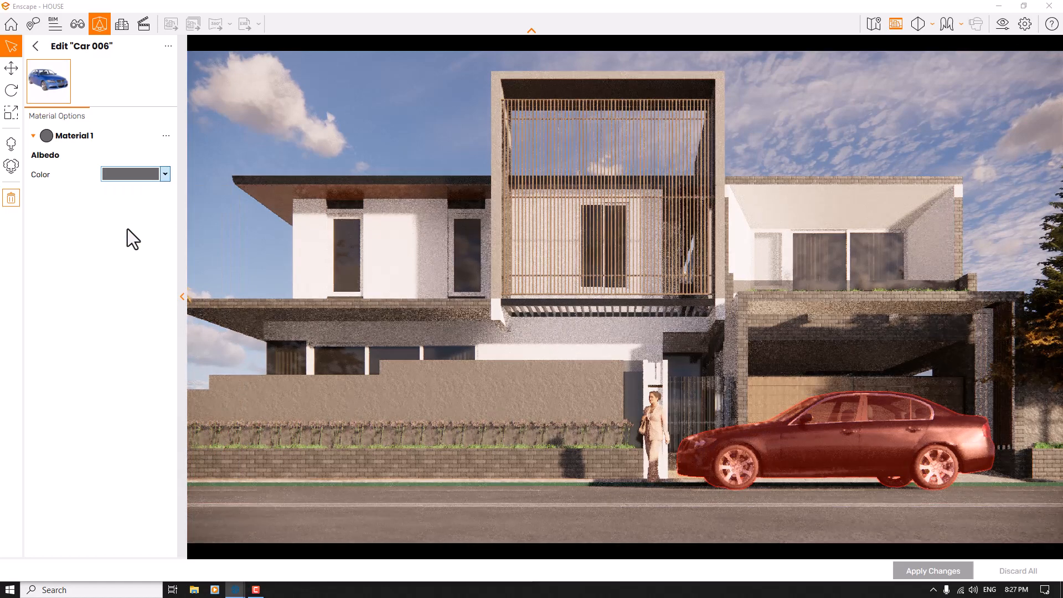
Change the car's Material 1 color to light gray and apply the changes
click(145, 170)
click(182, 229)
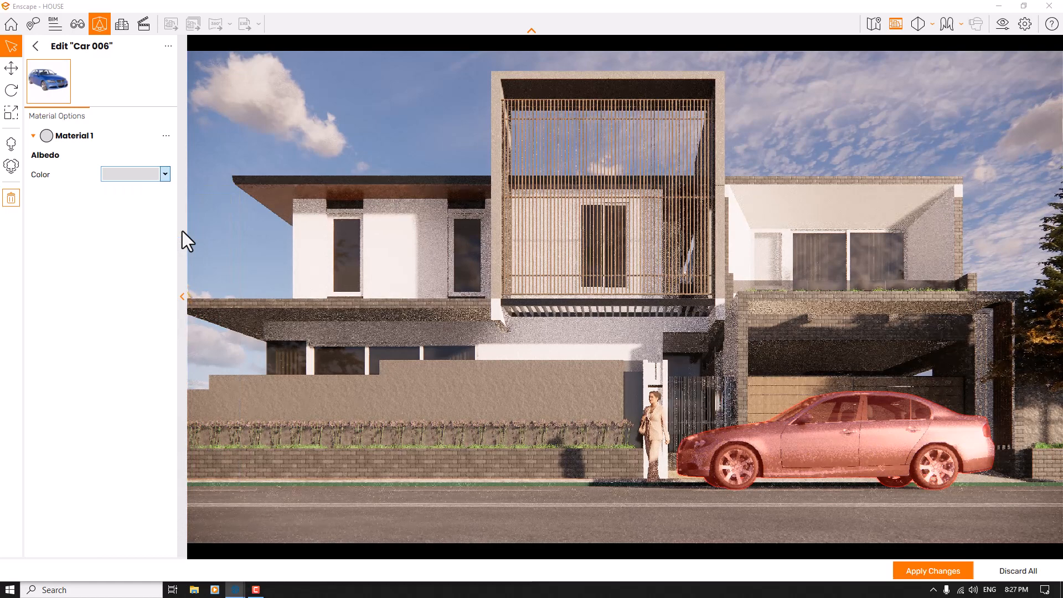
click(945, 570)
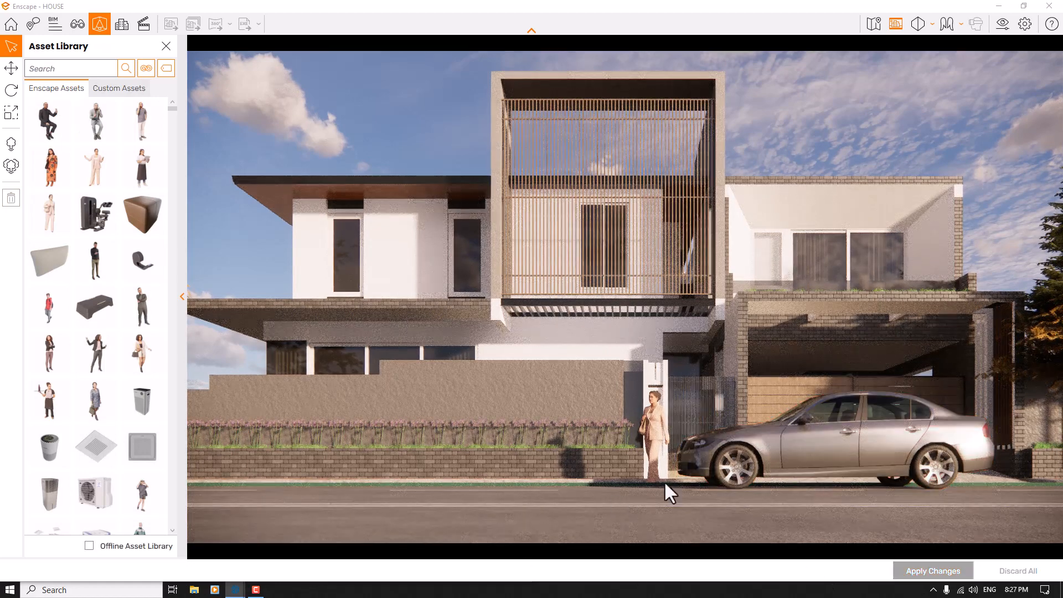
Reselect the car, set its Material 1 albedo color to orange and apply the changes
click(777, 440)
click(109, 105)
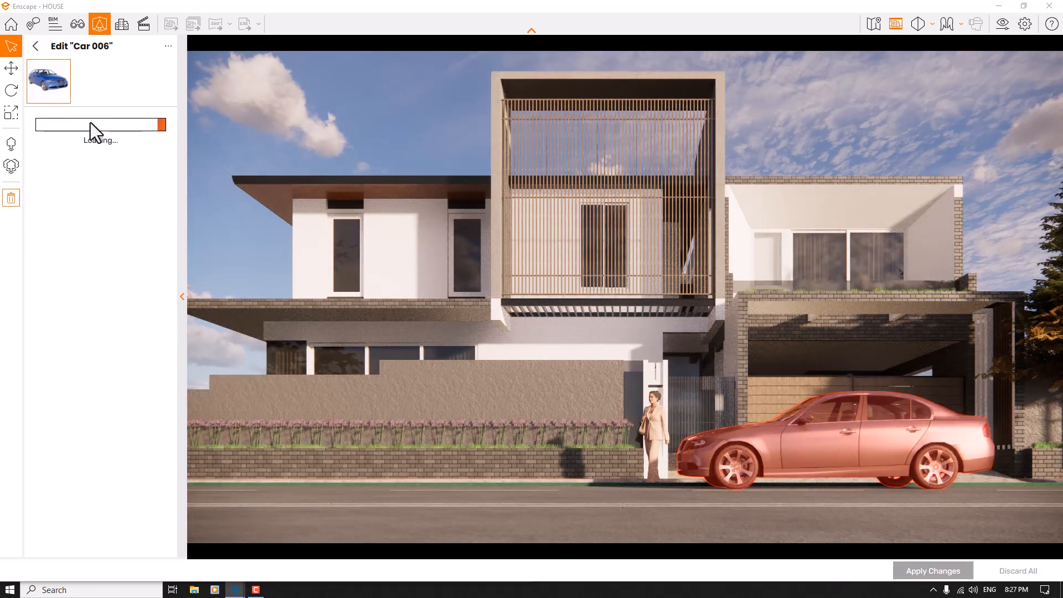
click(145, 177)
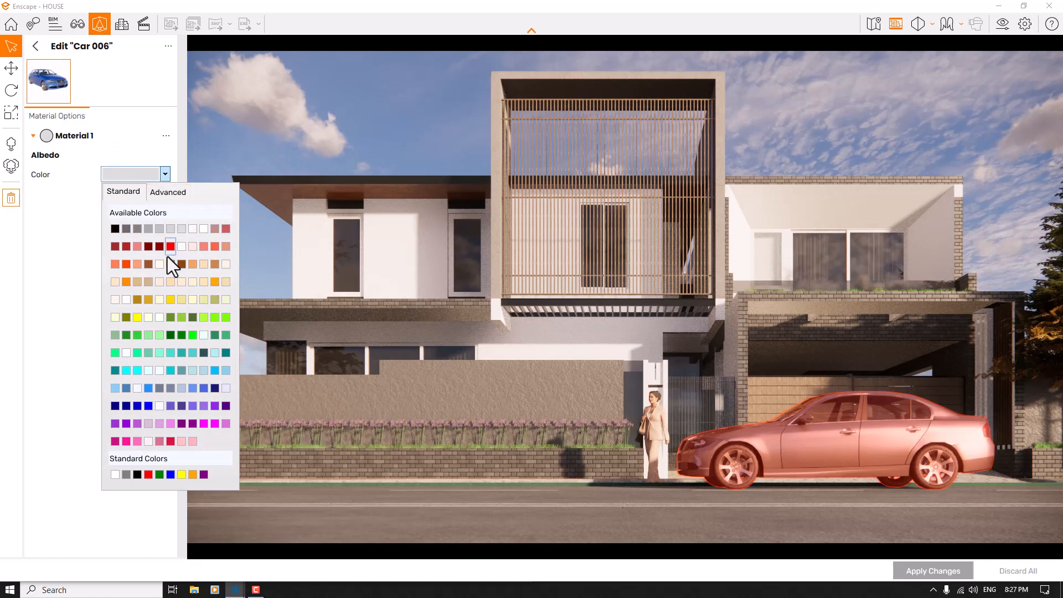
click(124, 289)
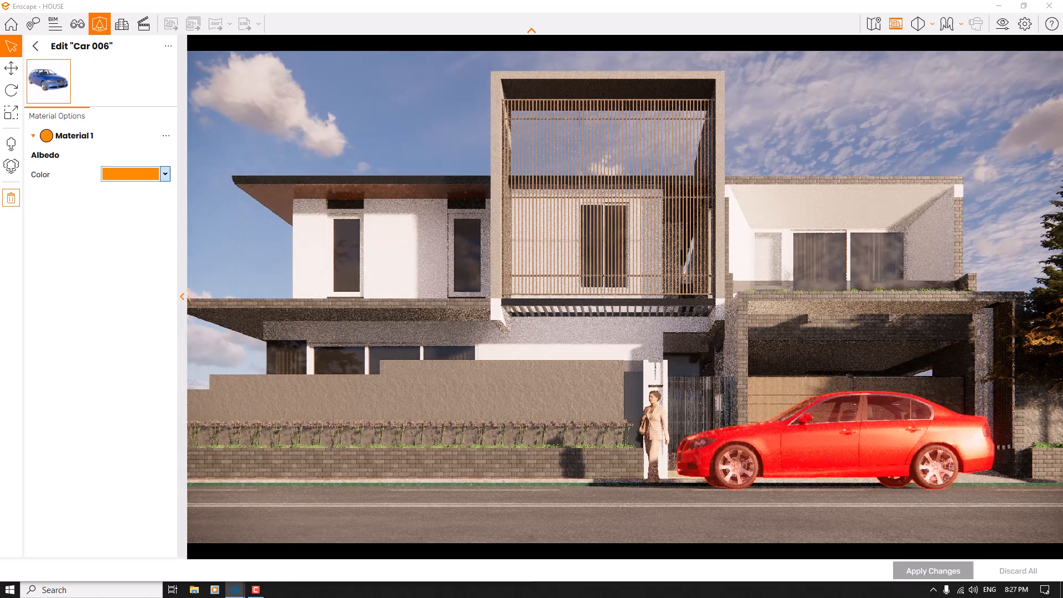
click(919, 566)
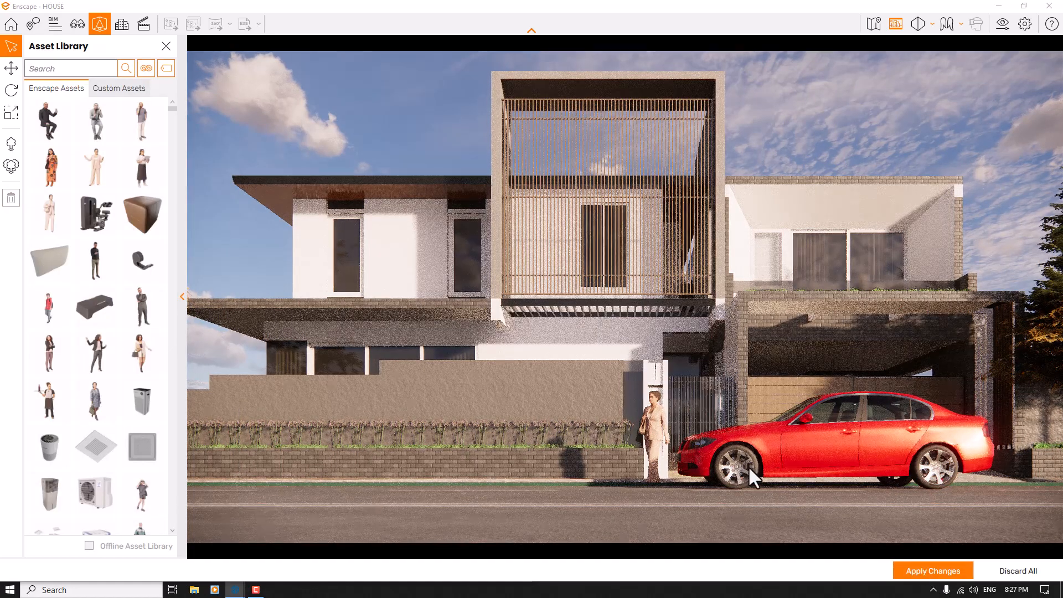
Reselect the car, set its Material 1 albedo color to dark teal and apply the changes
click(786, 447)
click(95, 113)
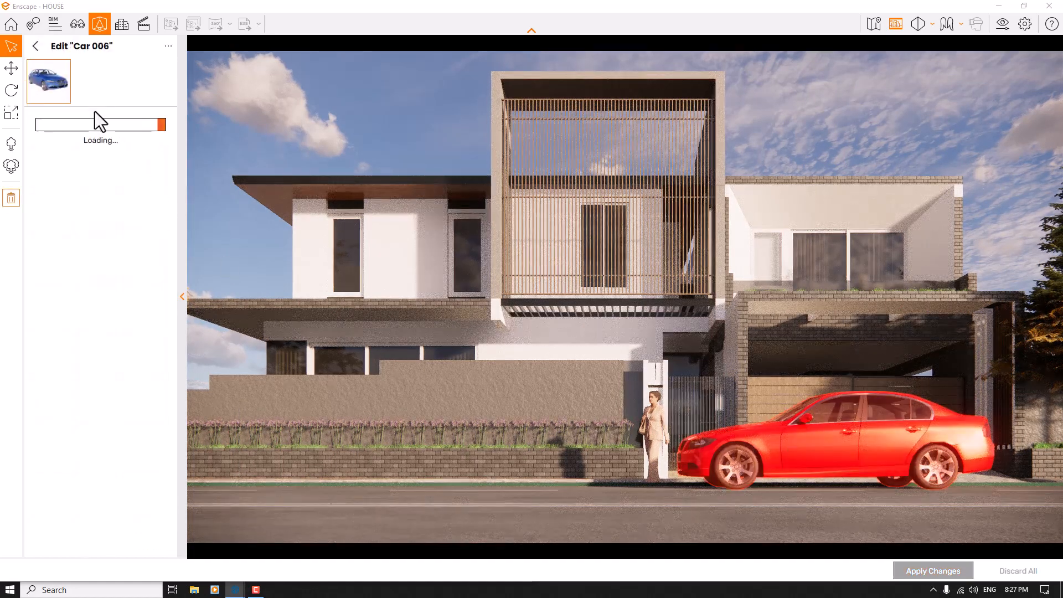
click(147, 175)
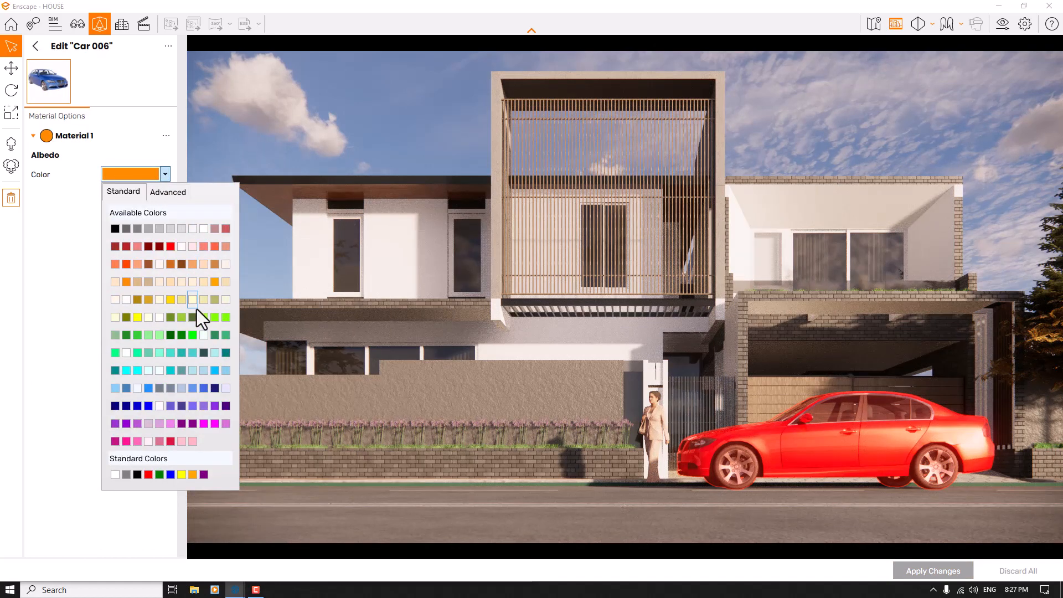
click(225, 354)
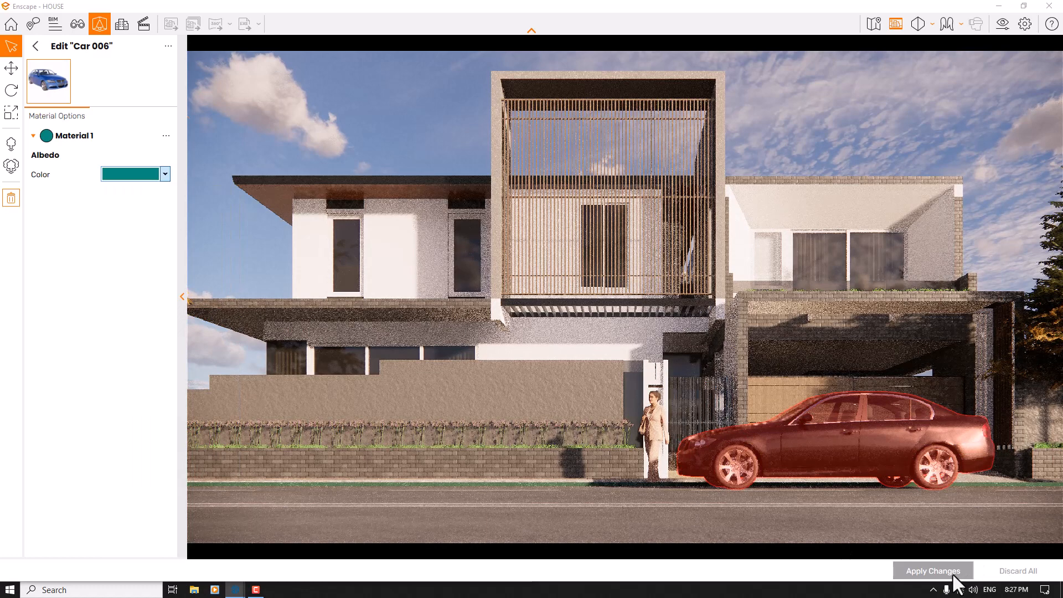
click(934, 571)
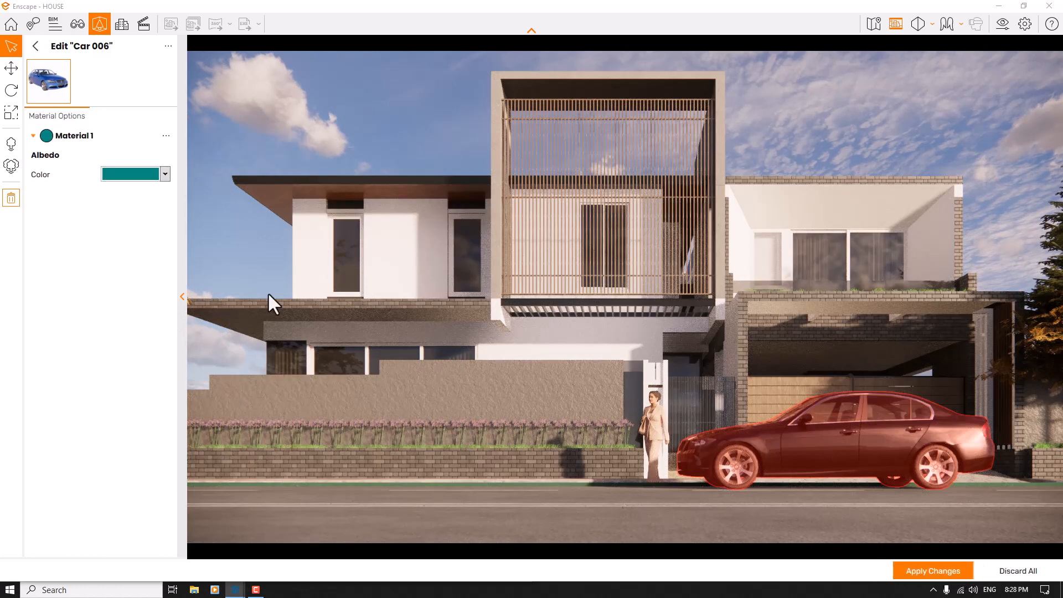
click(942, 573)
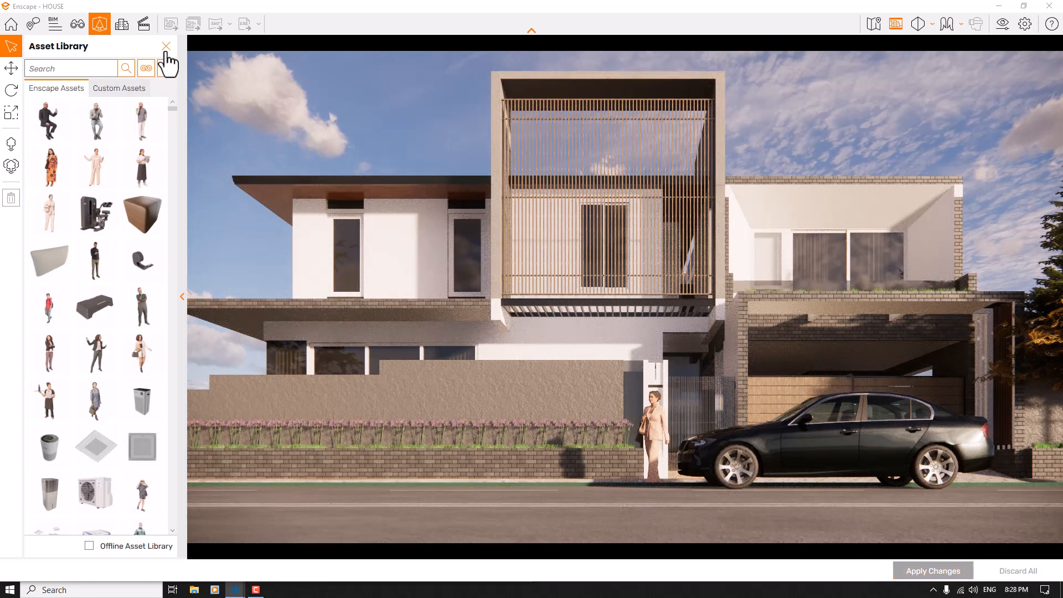
Move the spruce tree beside the garage along the X axis toward the house, to about X 0.152
click(1027, 437)
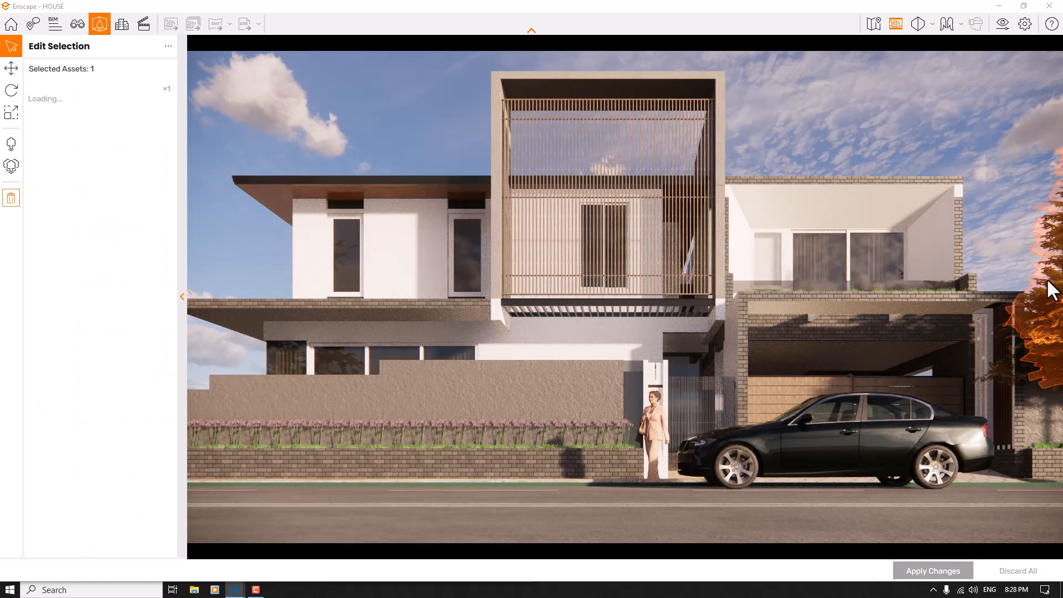
click(11, 68)
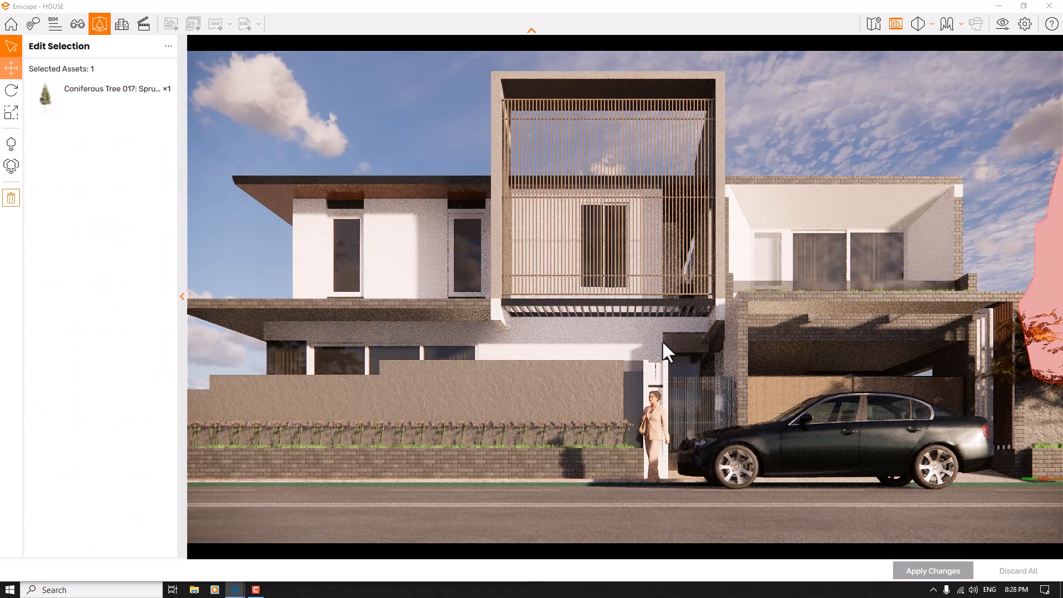
click(1043, 477)
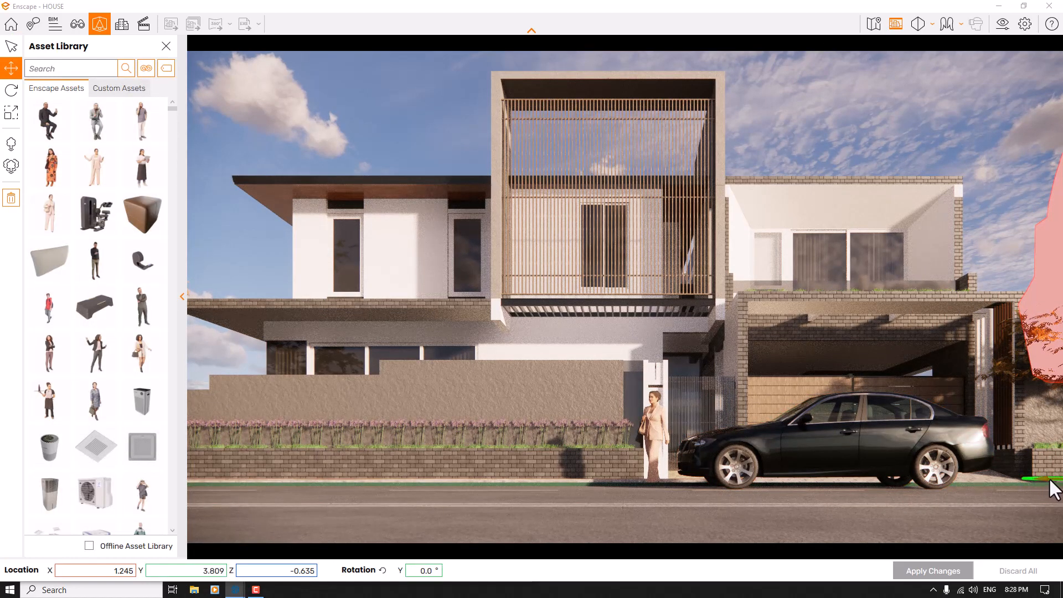
drag(945, 439, 780, 381)
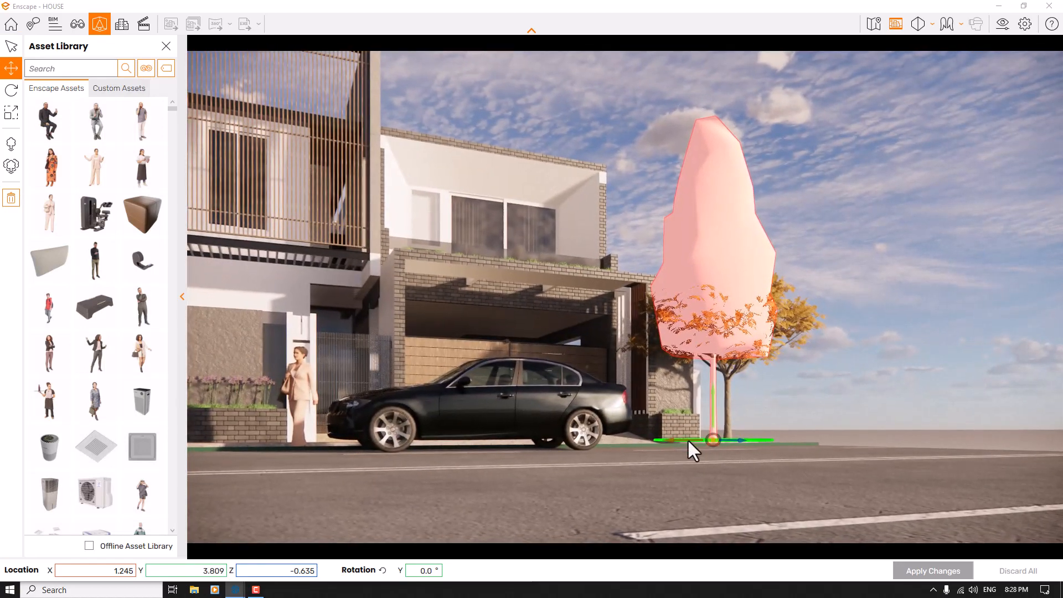
click(685, 441)
drag(671, 438, 633, 440)
Move the large autumn tree beyond the planter wall along the X axis to about X -17.850 and apply the changes
drag(366, 360, 611, 358)
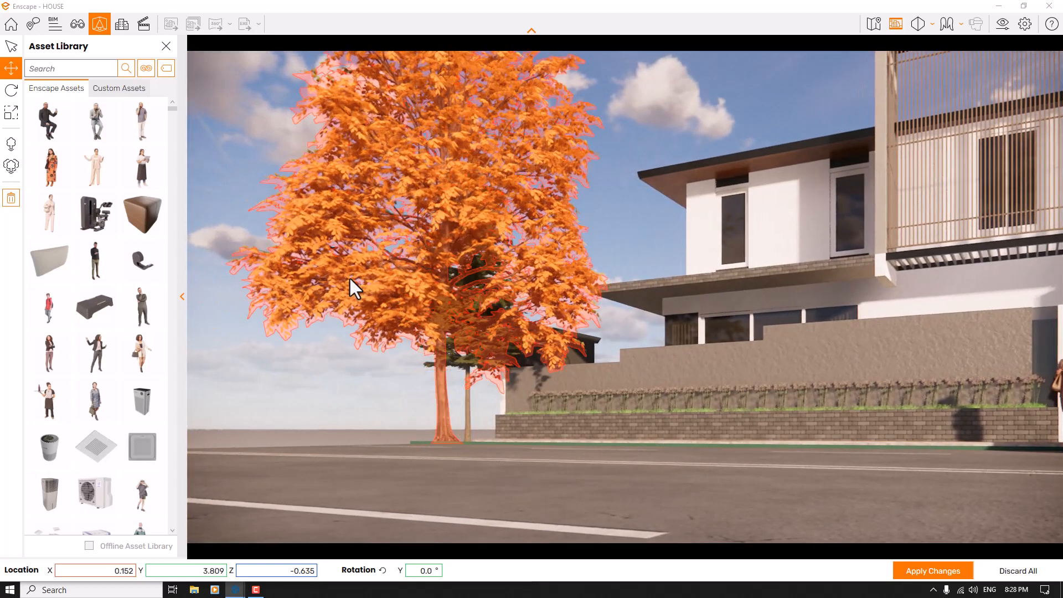
click(350, 261)
mouse_move(483, 449)
right_down()
mouse_move(481, 425)
mouse_move(480, 459)
right_up()
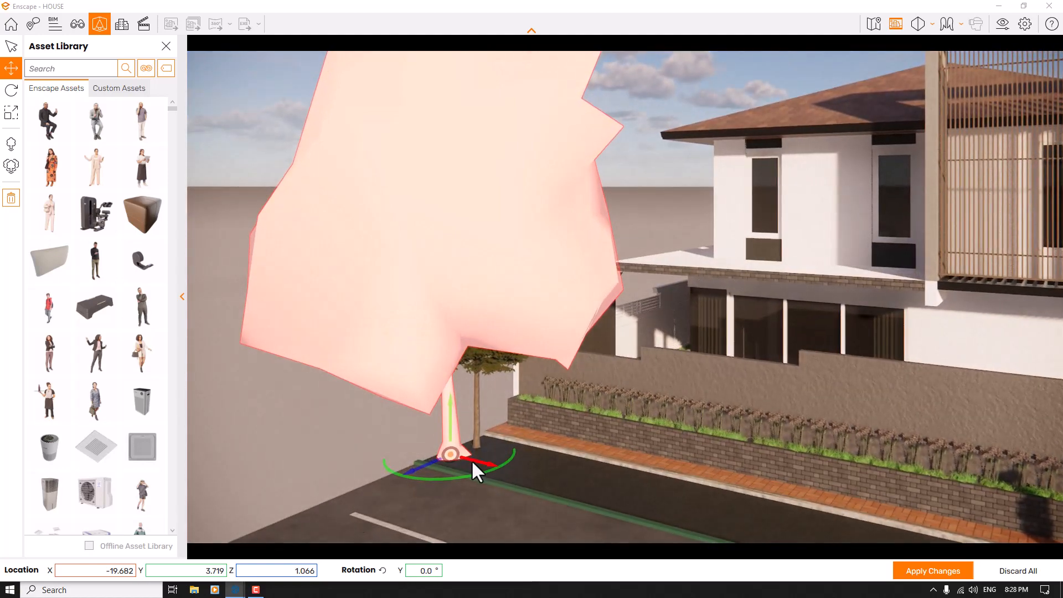
drag(471, 459, 546, 477)
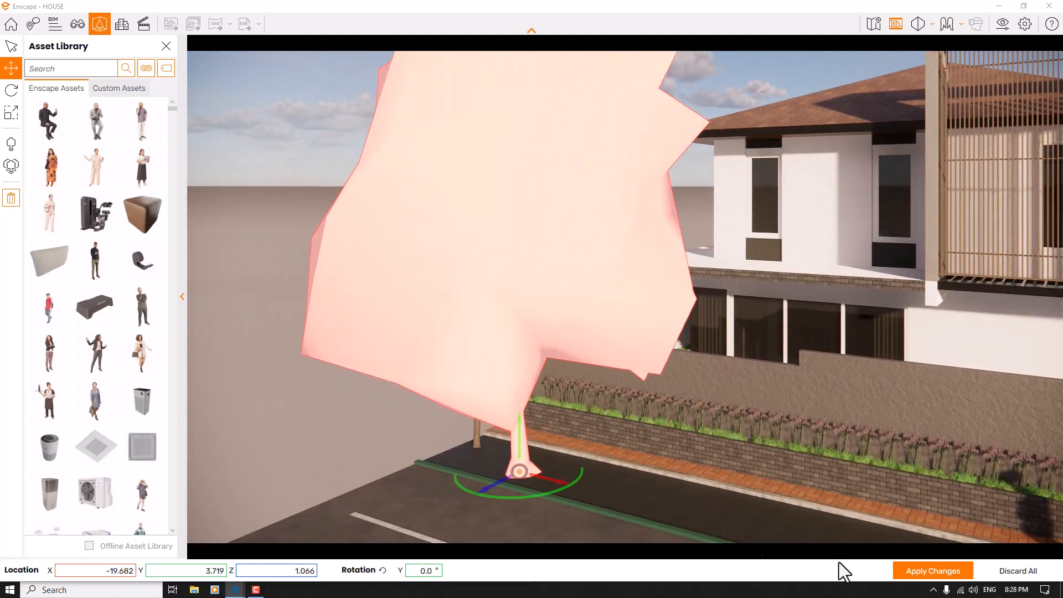
click(936, 571)
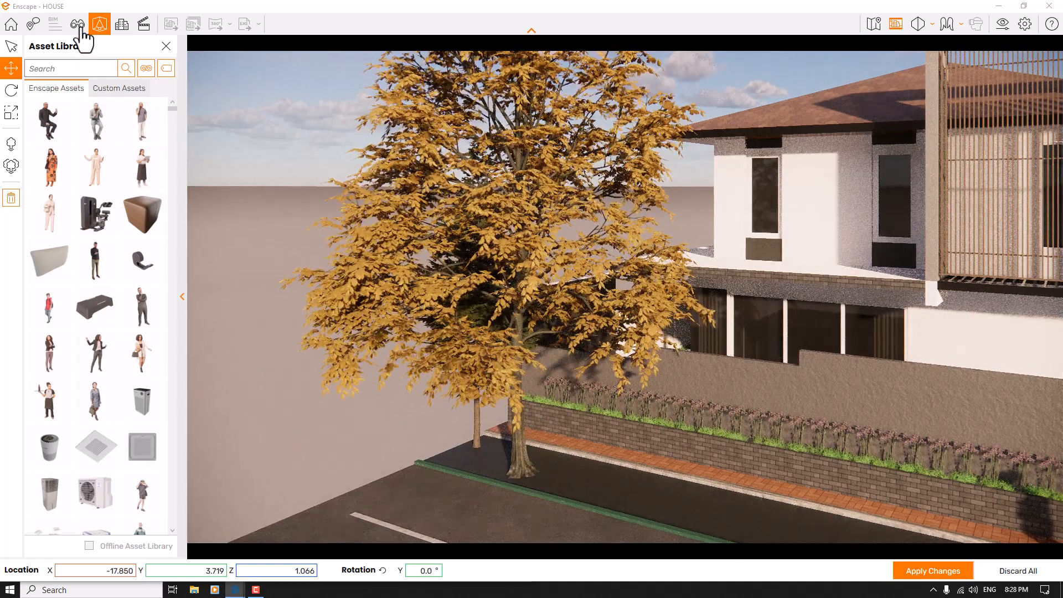
Restore the saved view 1 of HOUSE and close the view management
click(80, 26)
click(79, 25)
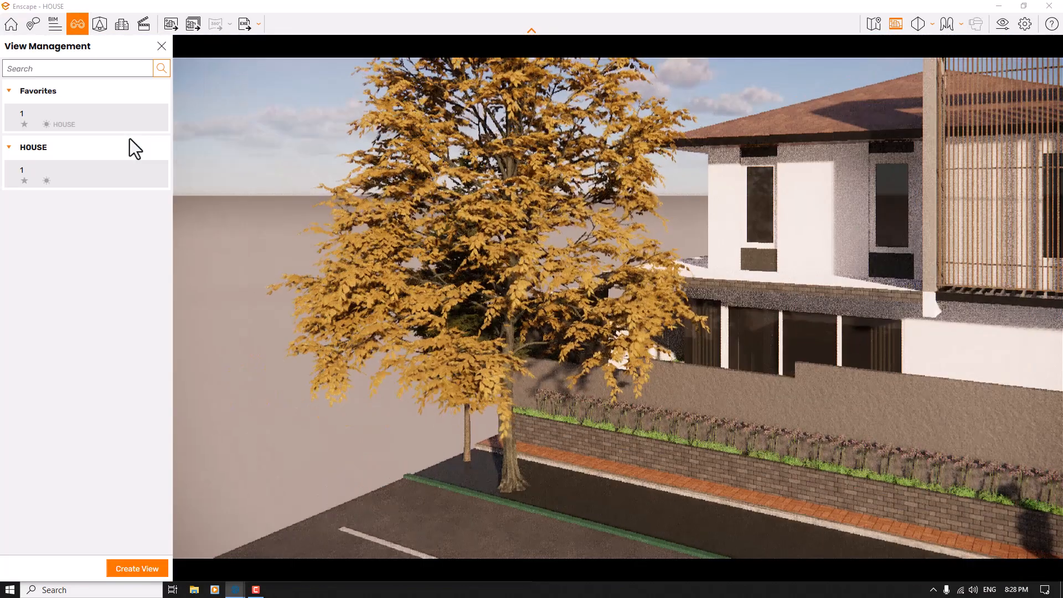
click(54, 178)
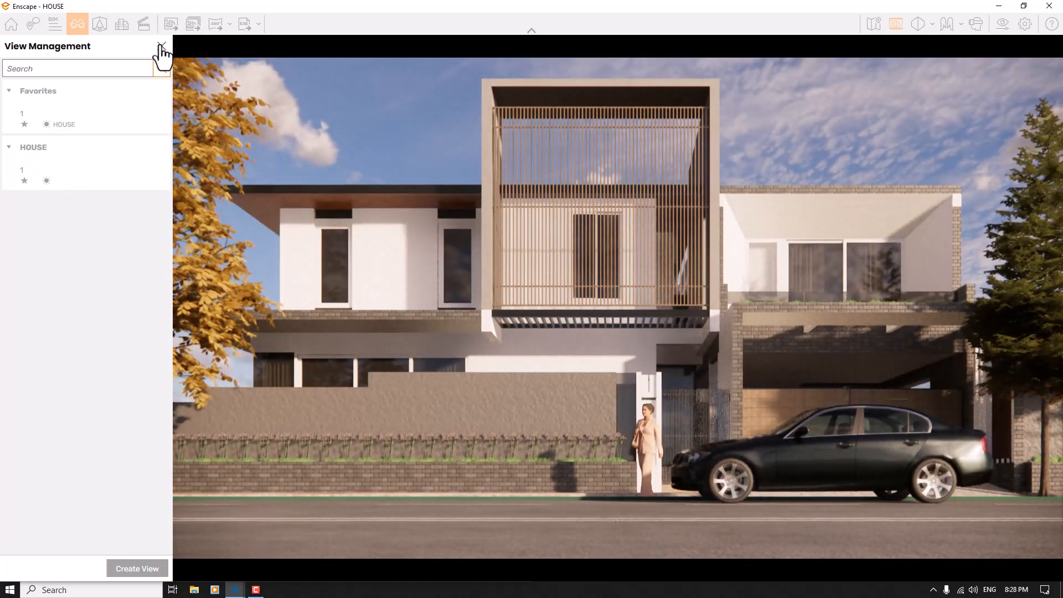
click(161, 45)
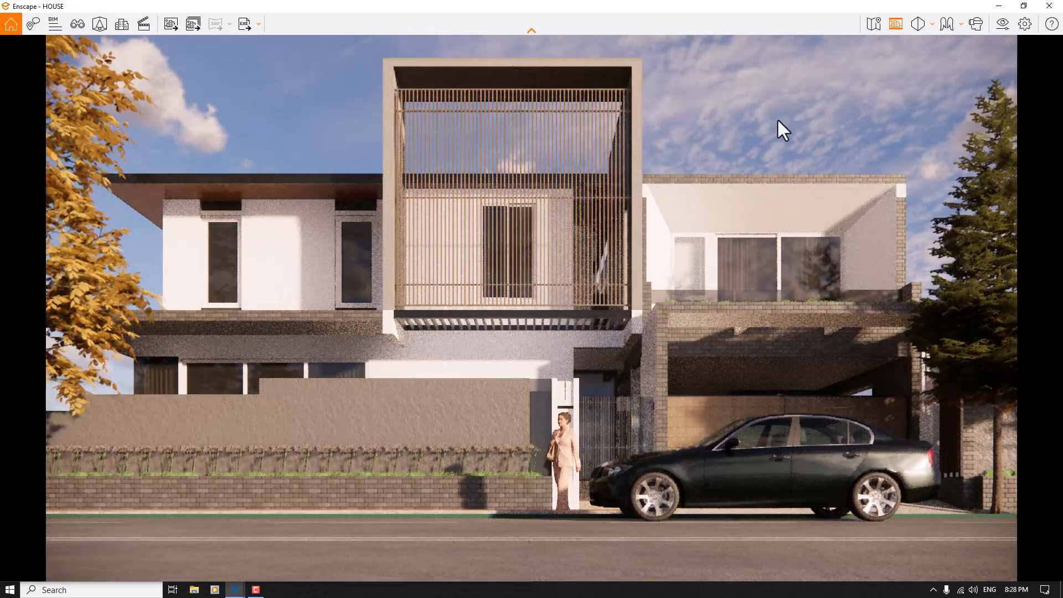
Set the sky's horizon source to White Cubes in the visual settings
click(1004, 23)
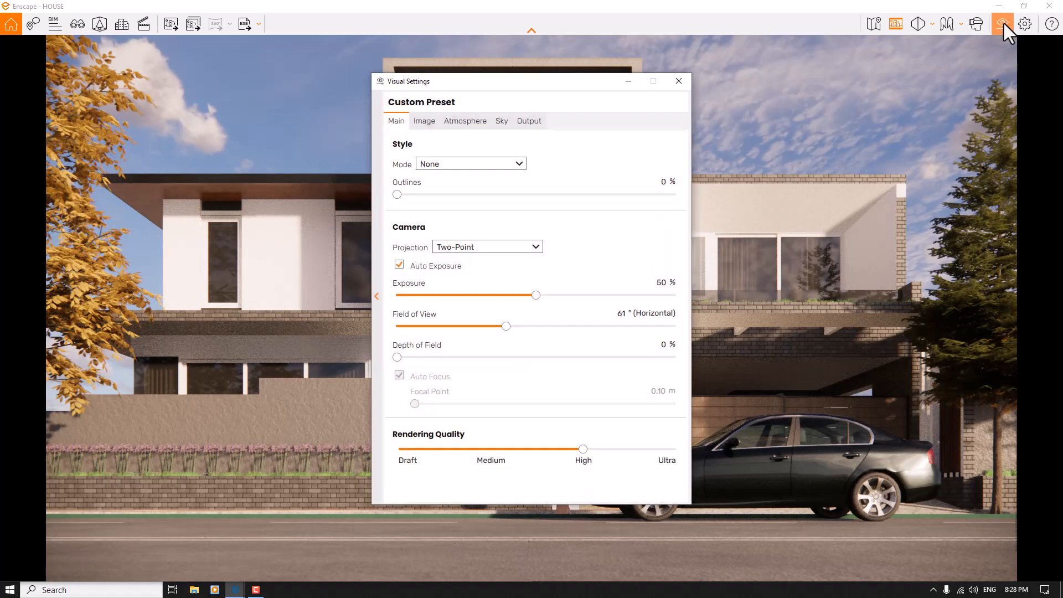
click(502, 121)
click(480, 191)
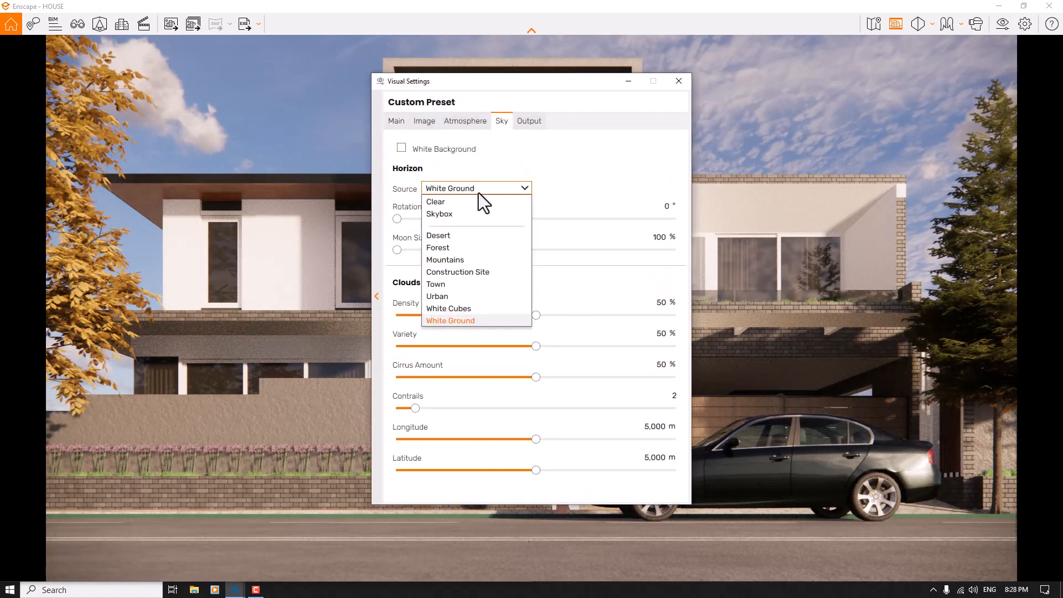
click(450, 308)
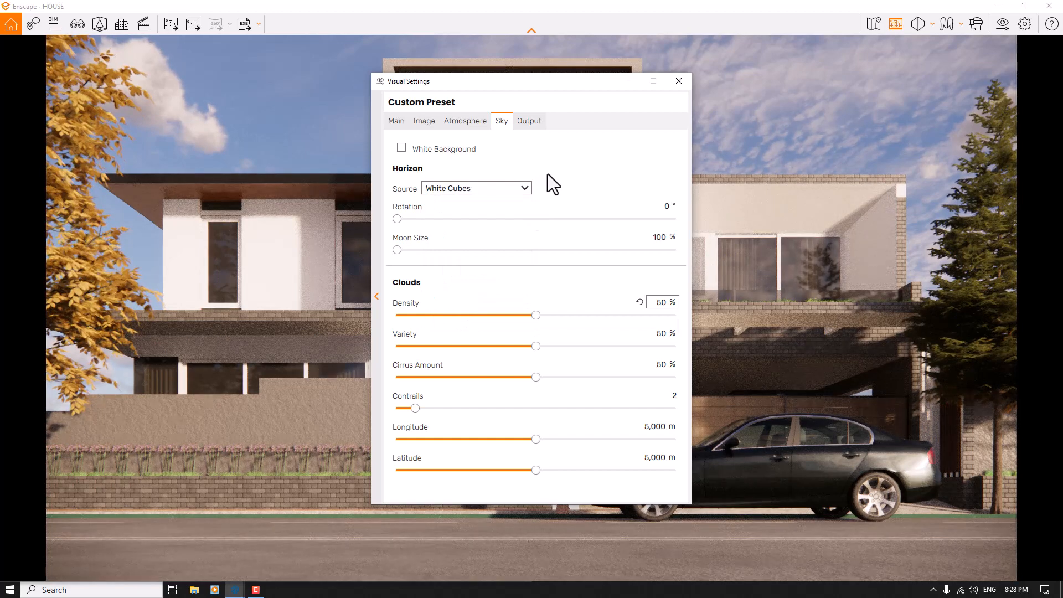
Clear the clouds by setting density, variety and cirrus amount to 0% and contrails to 0
double_click(662, 302)
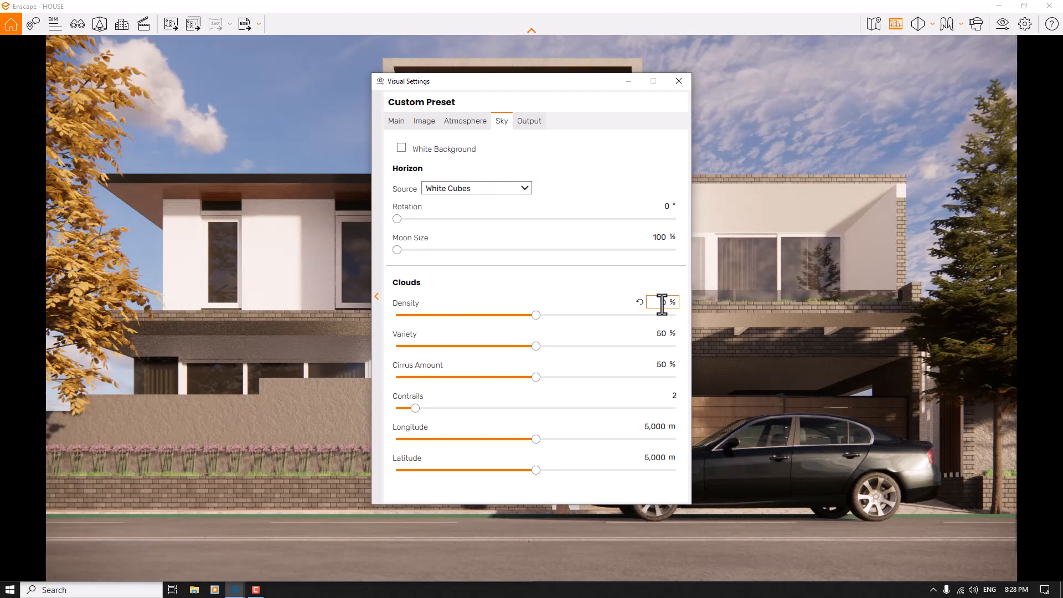
key(Return)
double_click(663, 365)
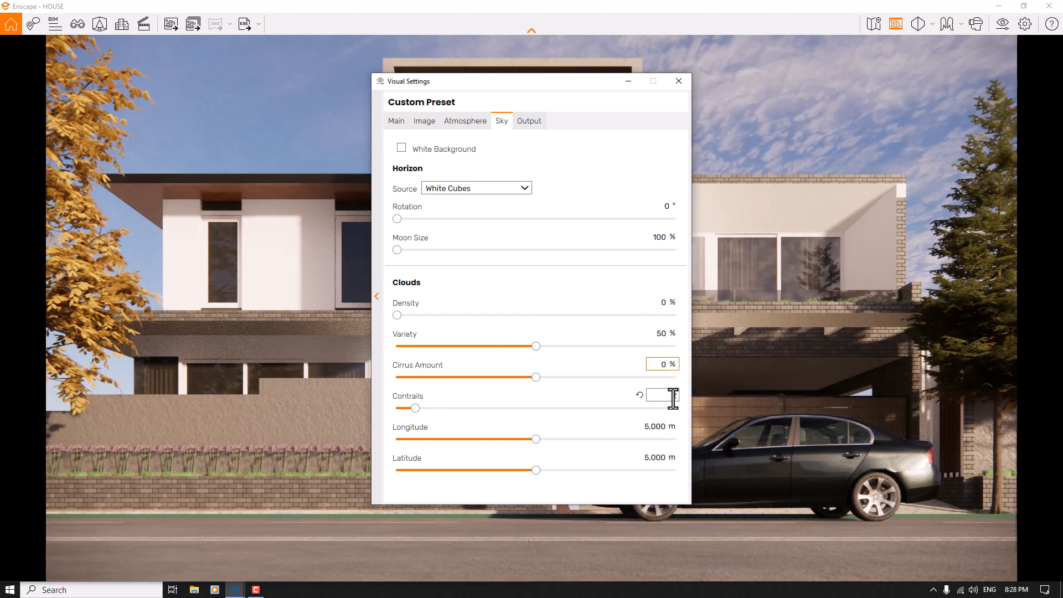
double_click(672, 398)
text(0)
key(Return)
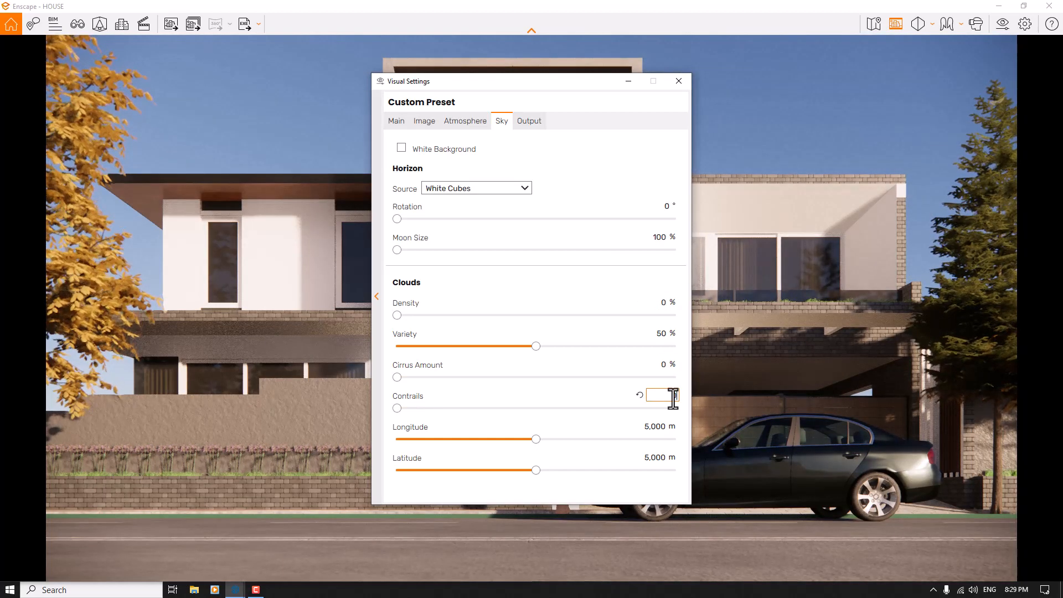
double_click(660, 335)
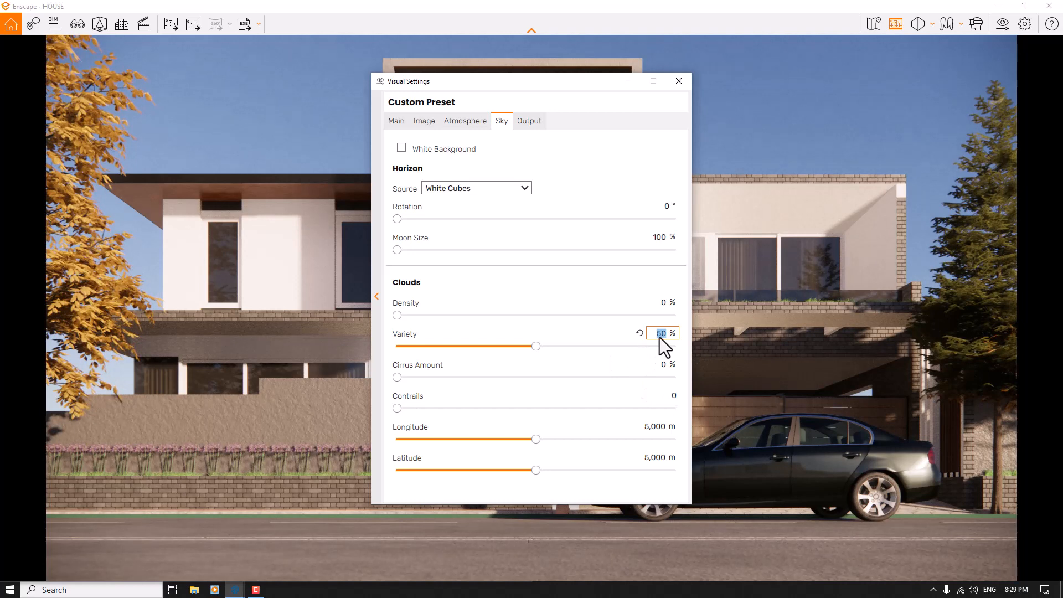
text(0)
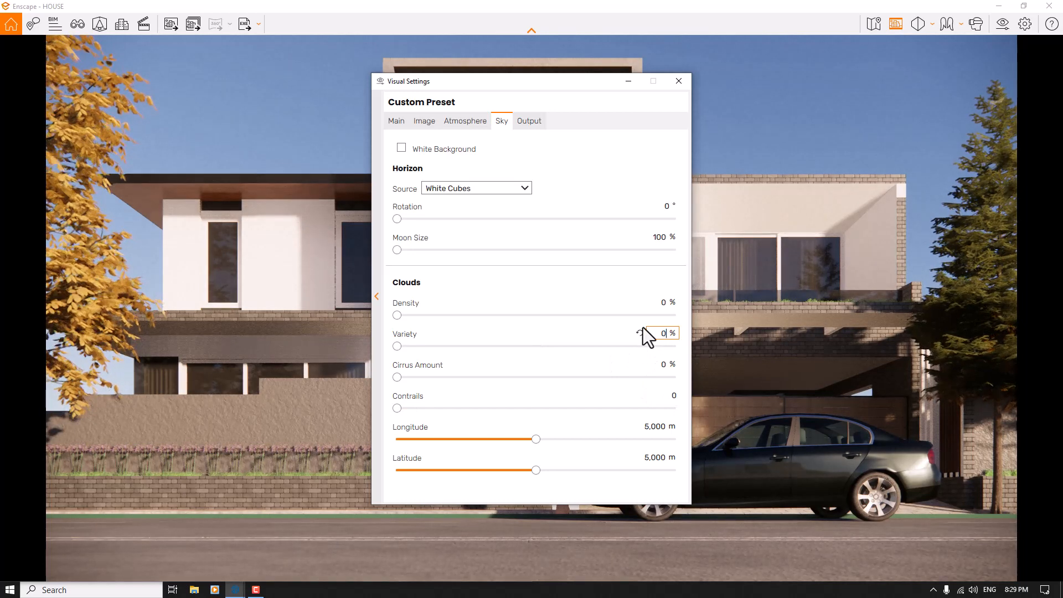
Set the output image's file format to JPEG Image
click(532, 119)
click(498, 160)
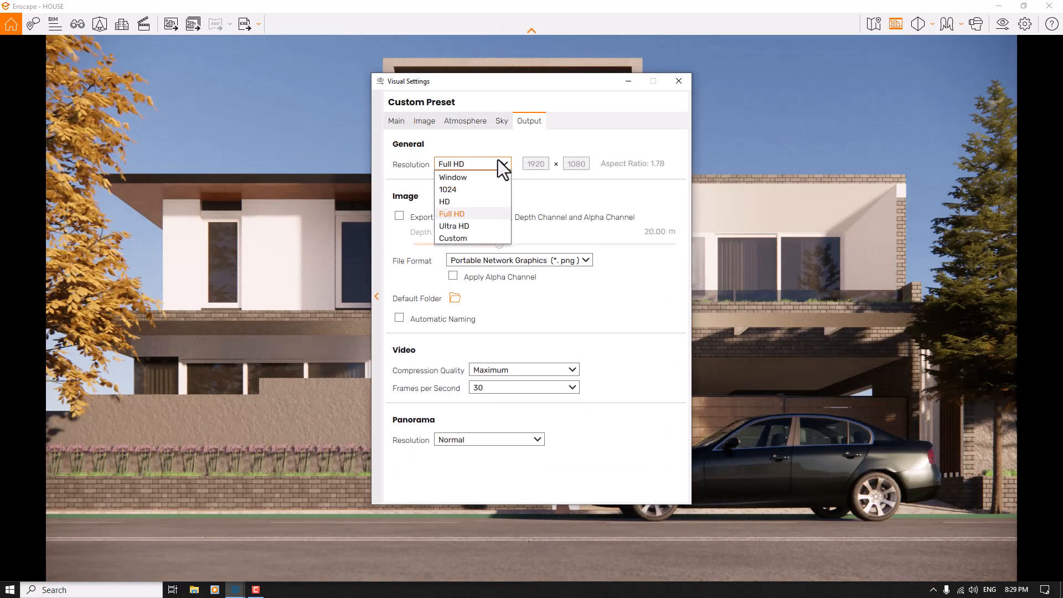
click(498, 160)
click(517, 260)
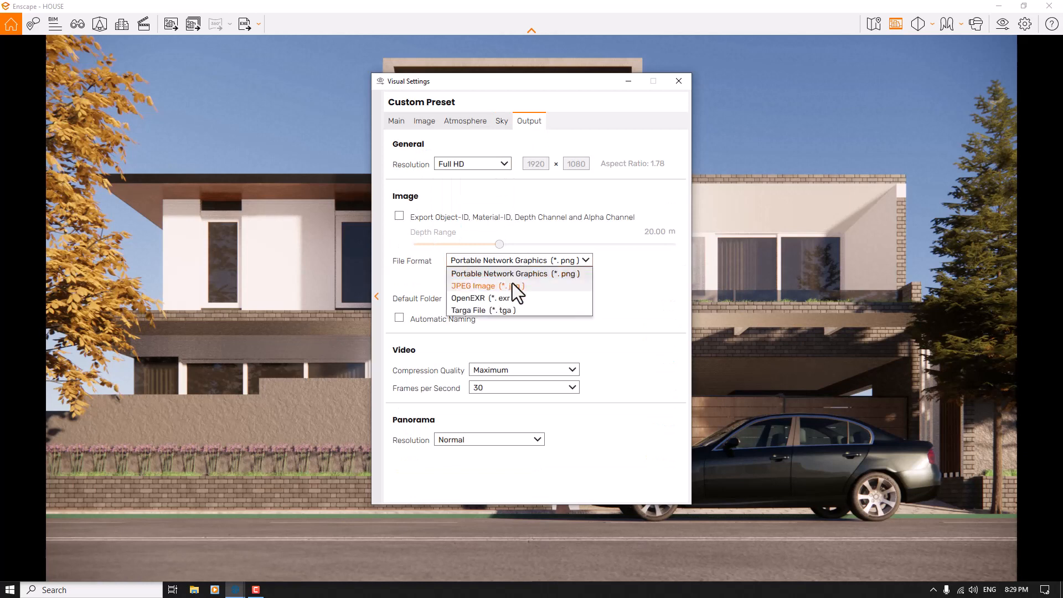
click(512, 284)
Reduce the atmosphere's fog intensity to 0%
click(460, 120)
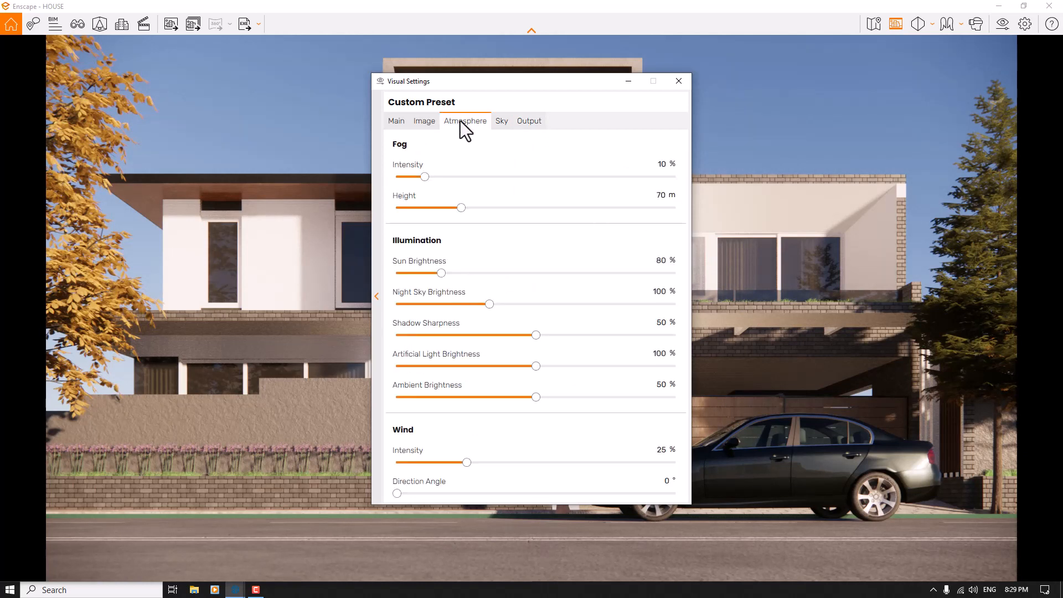
drag(425, 177, 408, 177)
key(Left)
key(Left)
key(Left)
key(Left)
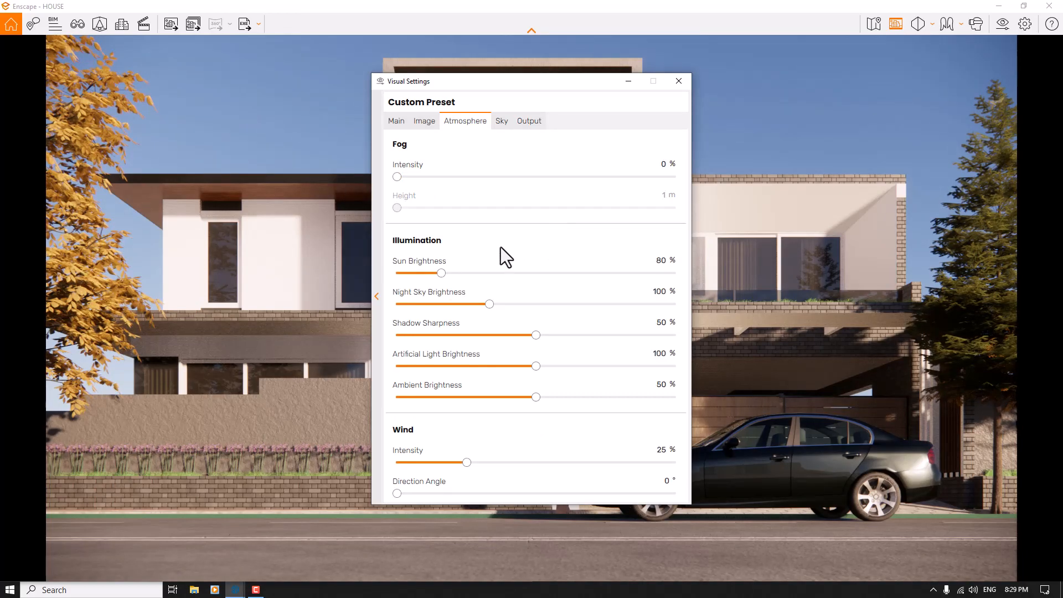
Set the sun brightness to 56% and close the visual settings
drag(441, 273, 438, 273)
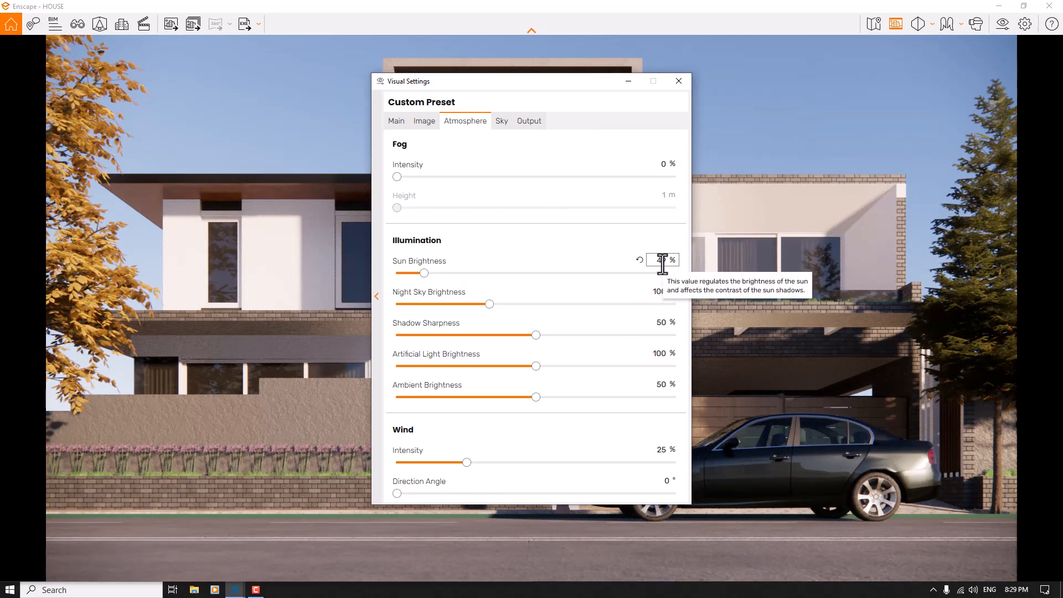
click(663, 264)
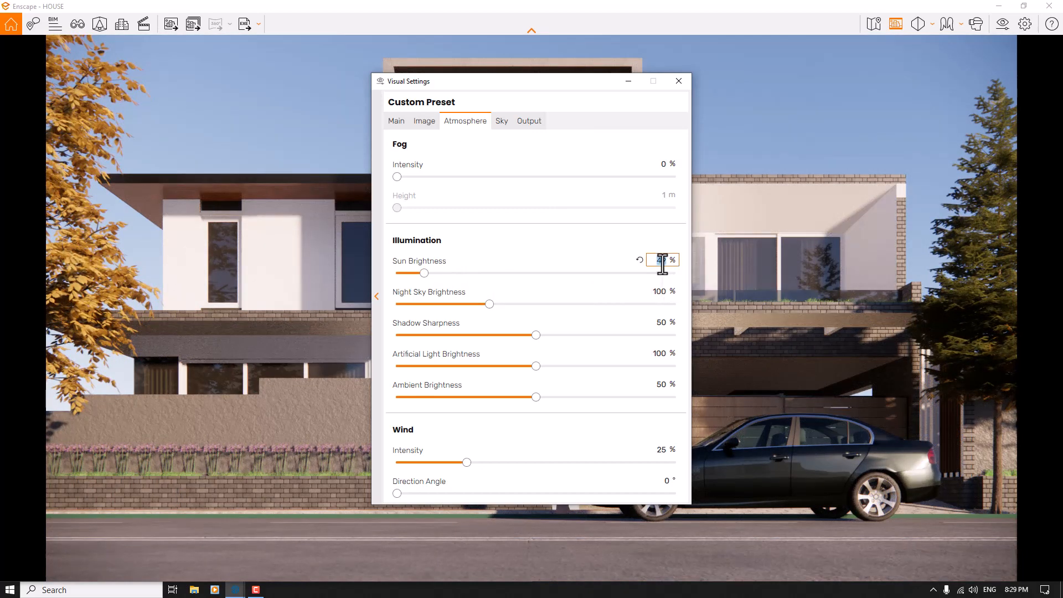
text(56)
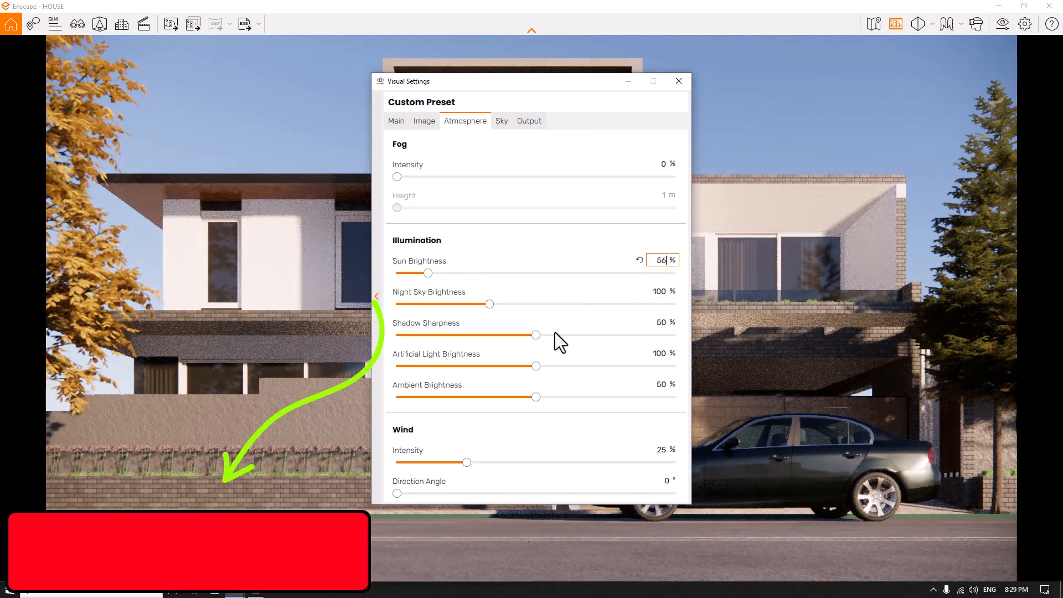
click(661, 322)
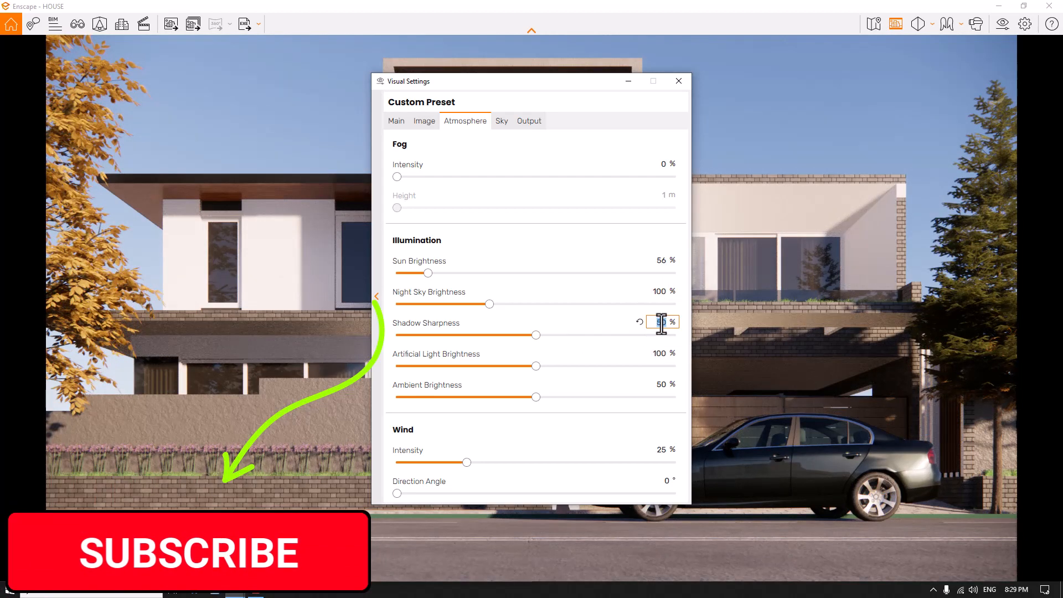
drag(526, 84, 155, 40)
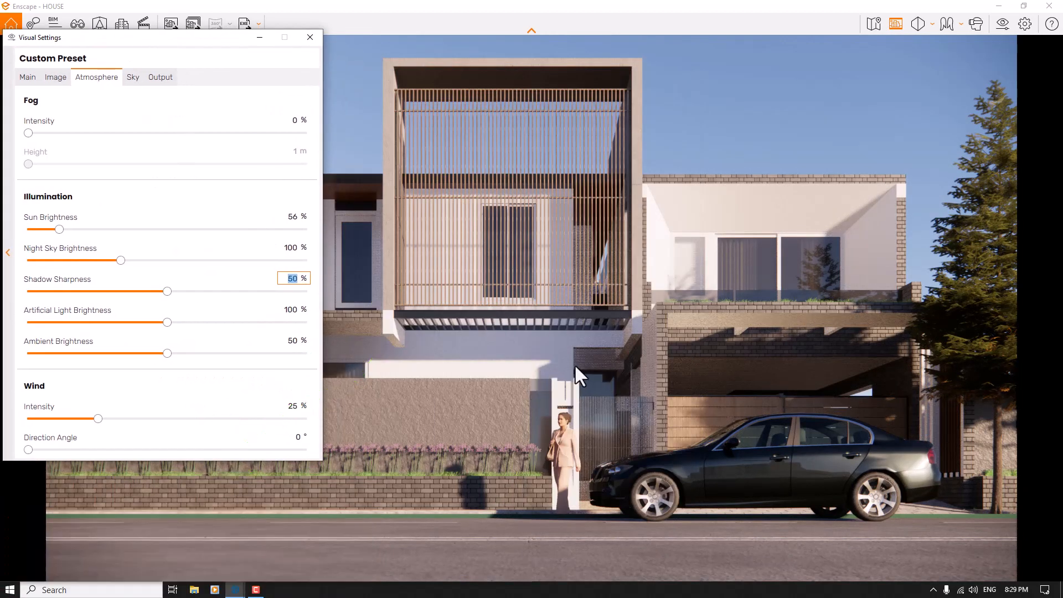
click(310, 38)
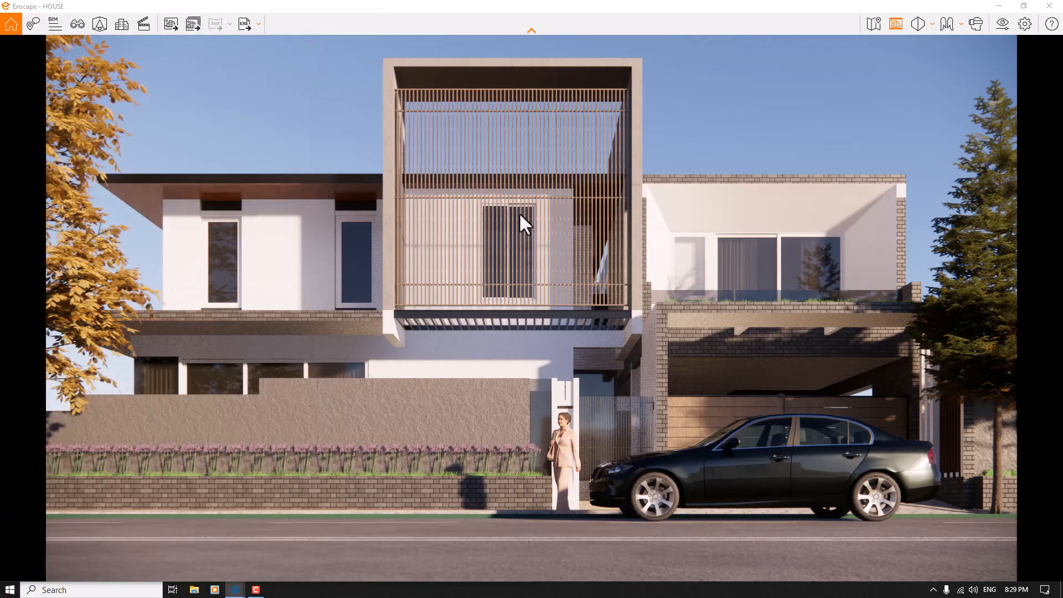
Adjust the time of day to low, warm sunlight that casts long shadows across the planter wall
shift+right_drag(520, 211, 580, 211)
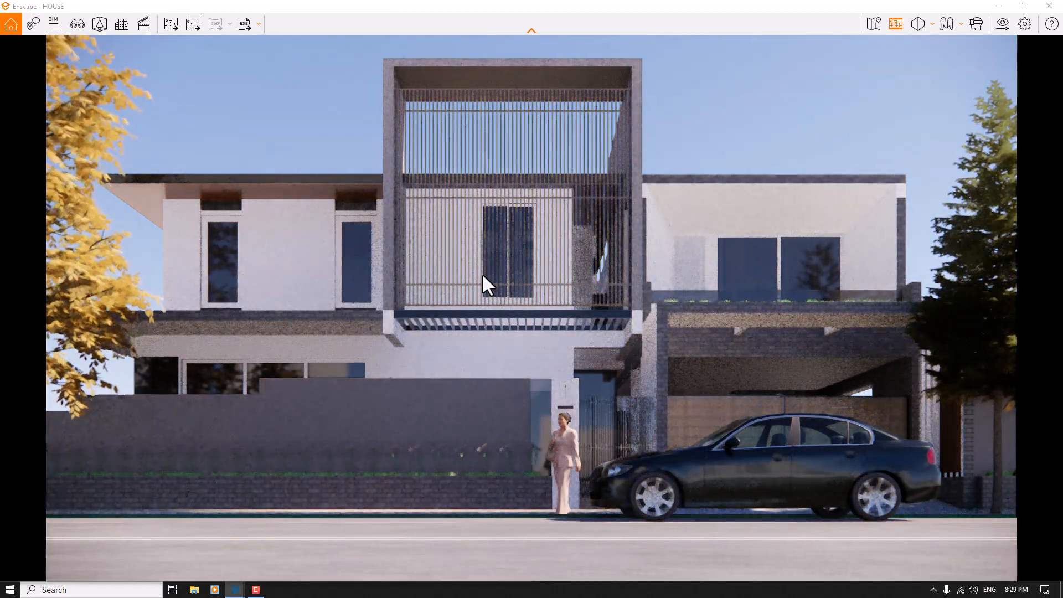
mouse_move(483, 275)
shift+right_down()
mouse_move(394, 274)
mouse_move(417, 275)
shift+right_up()
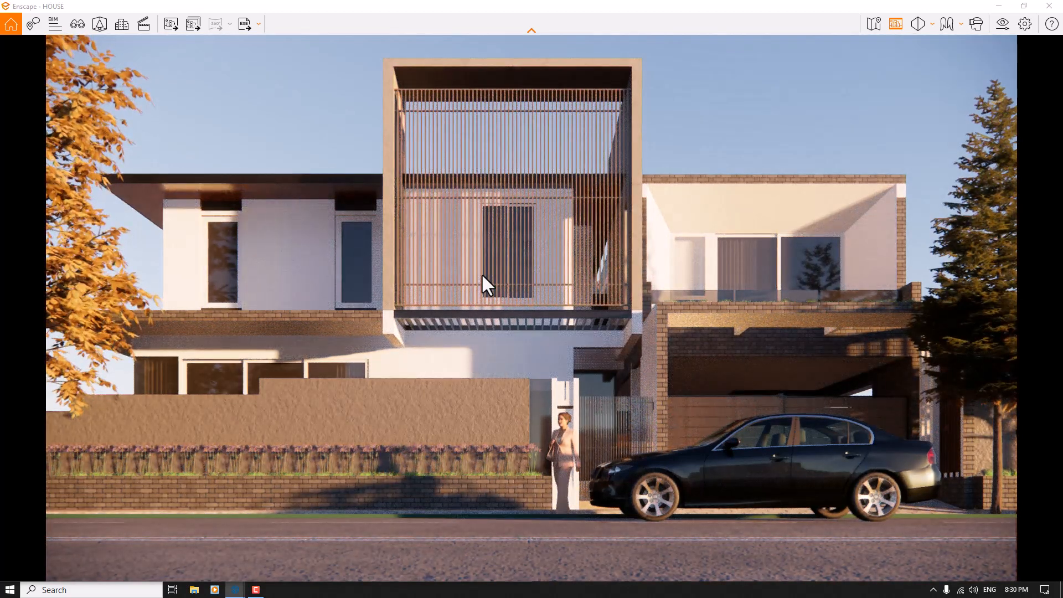
Change the body color of the car in front of the garage to near-white and apply the change
click(99, 24)
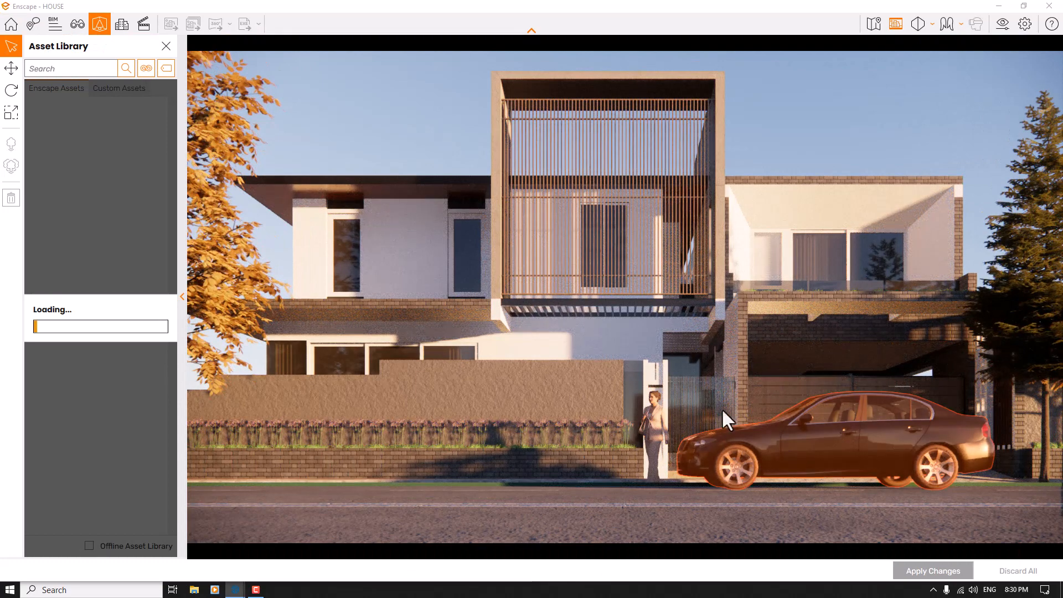
click(722, 407)
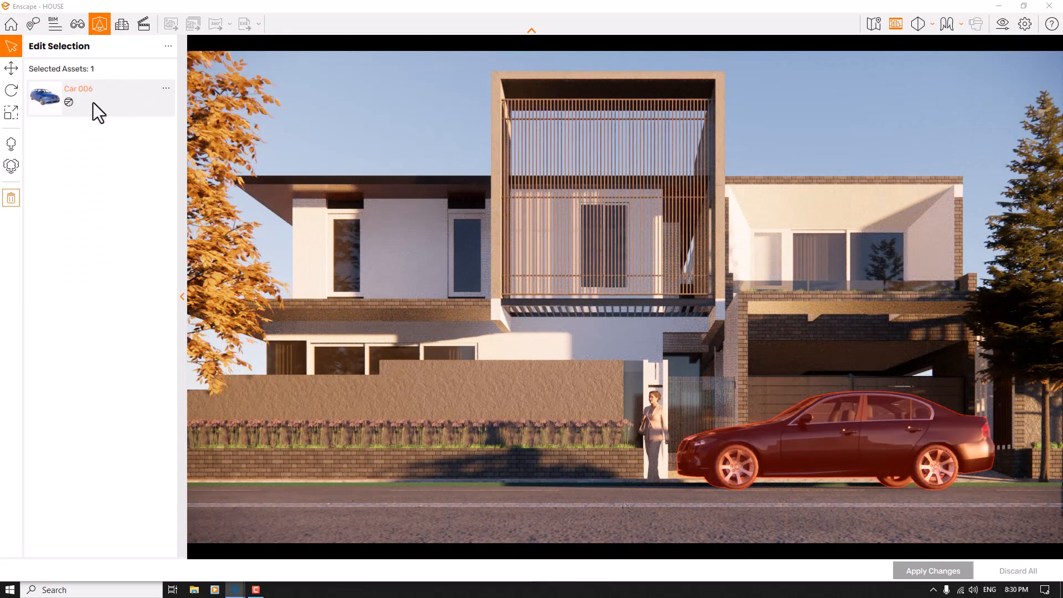
click(93, 102)
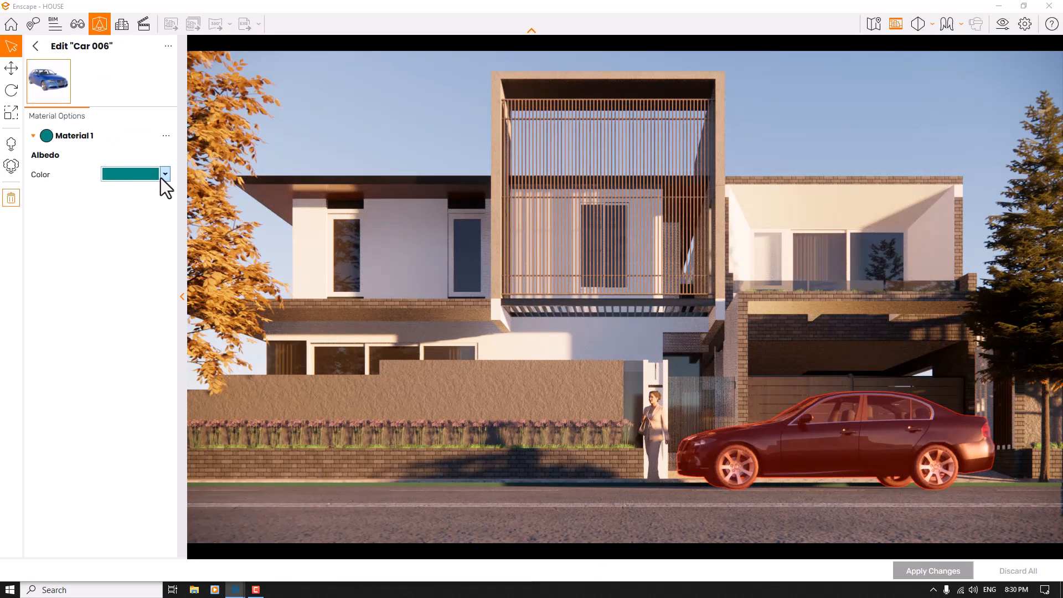
click(165, 175)
click(195, 229)
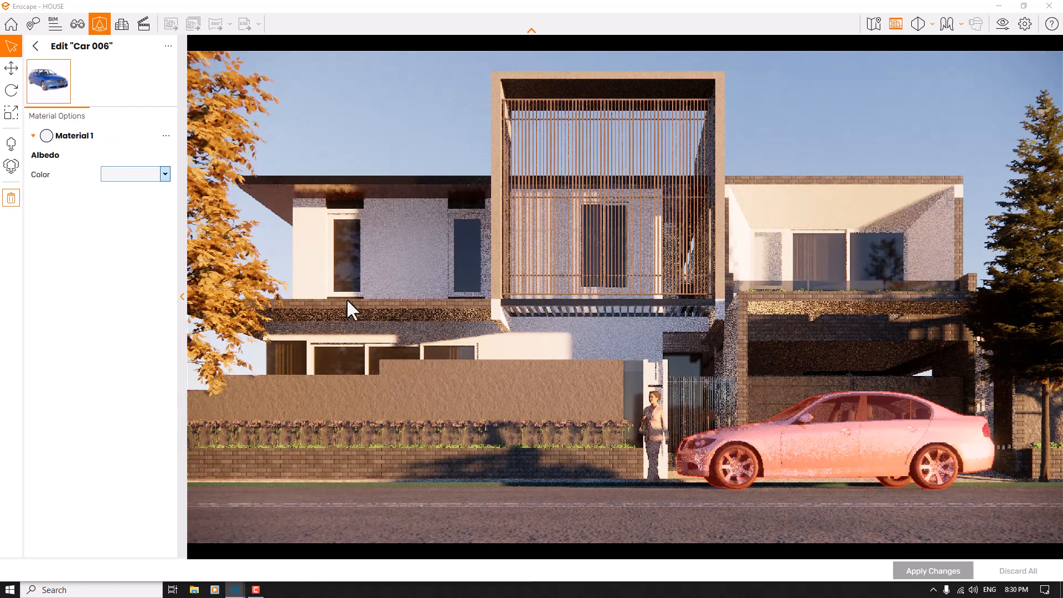
click(933, 570)
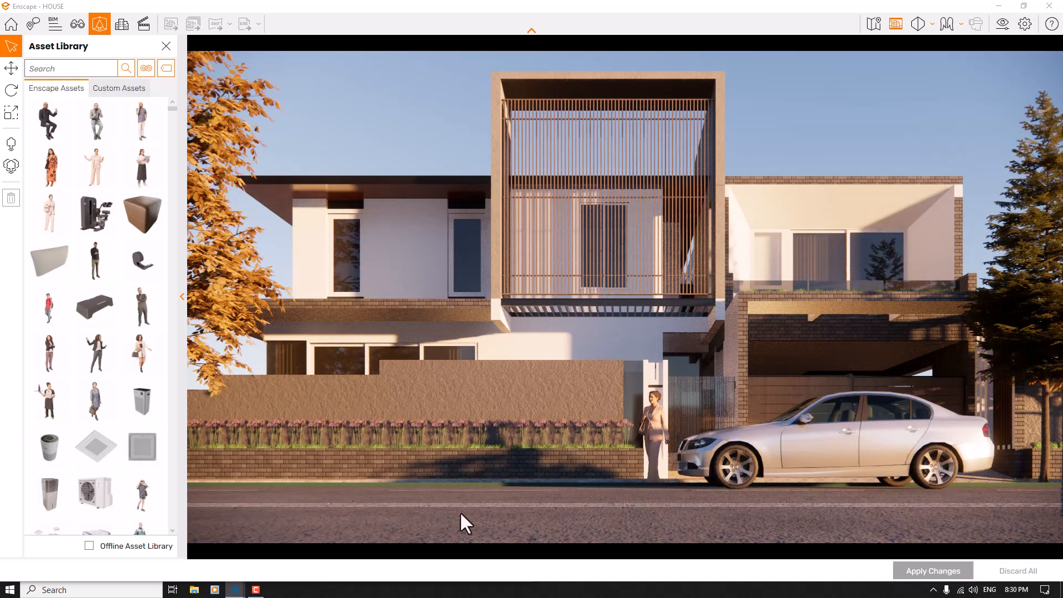
Start a multi-asset placement and choose two scattered-leaf assets from the vegetation library filtered to Groundcover
click(11, 165)
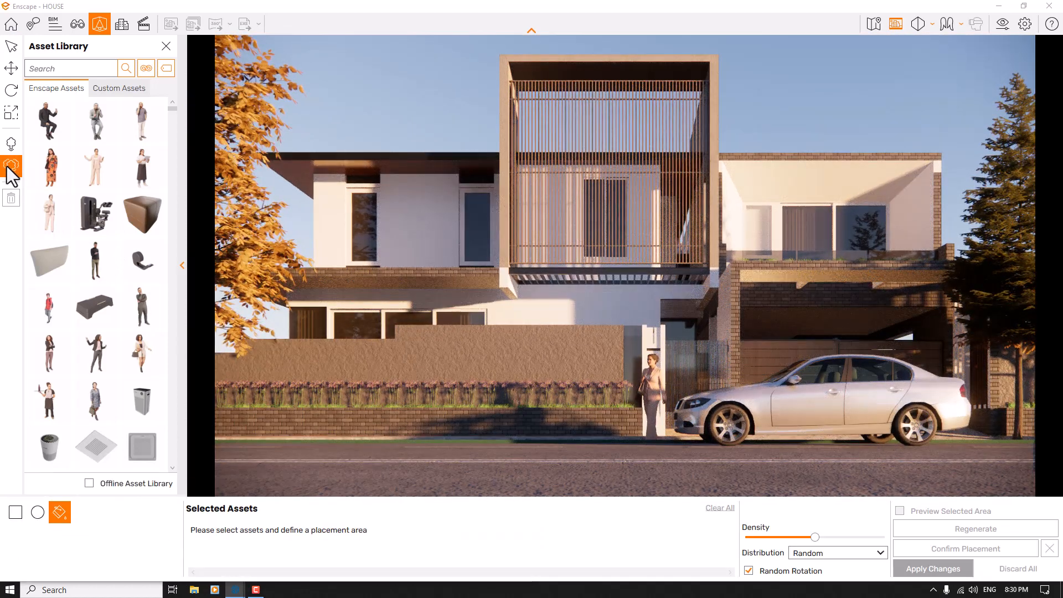
click(153, 71)
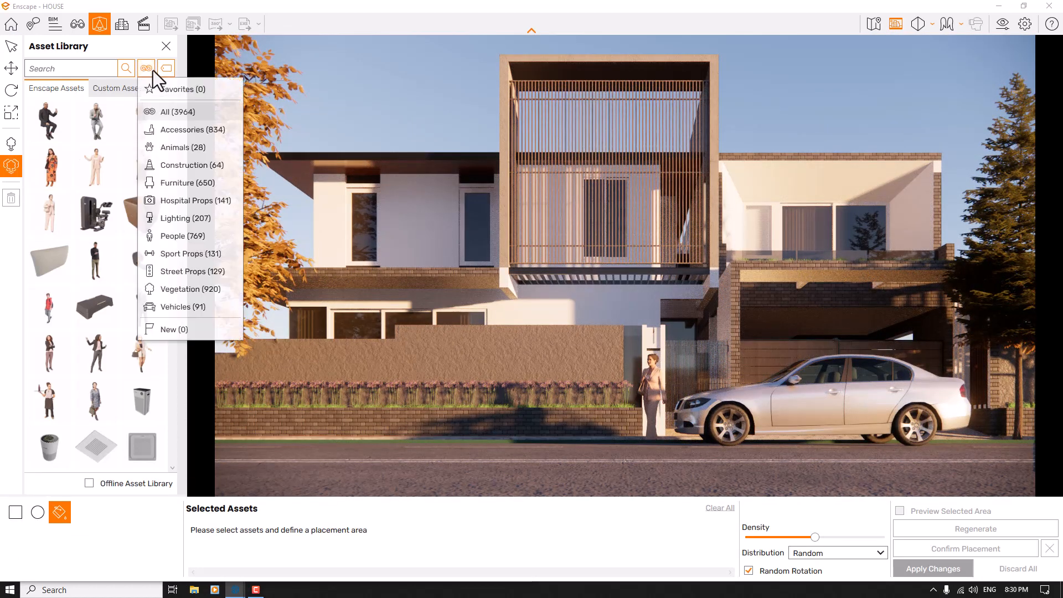
click(173, 283)
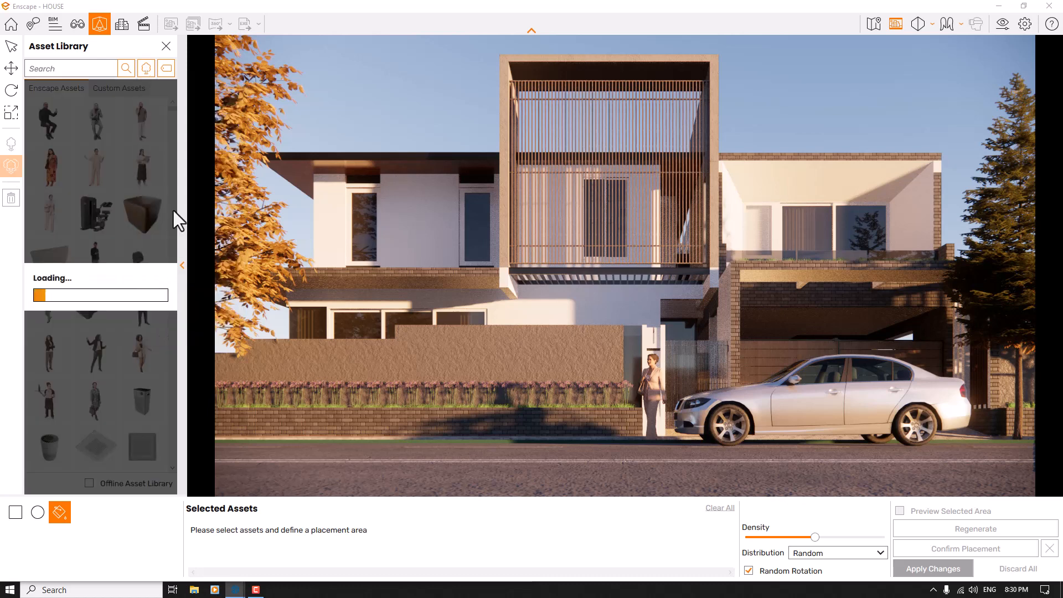
click(172, 71)
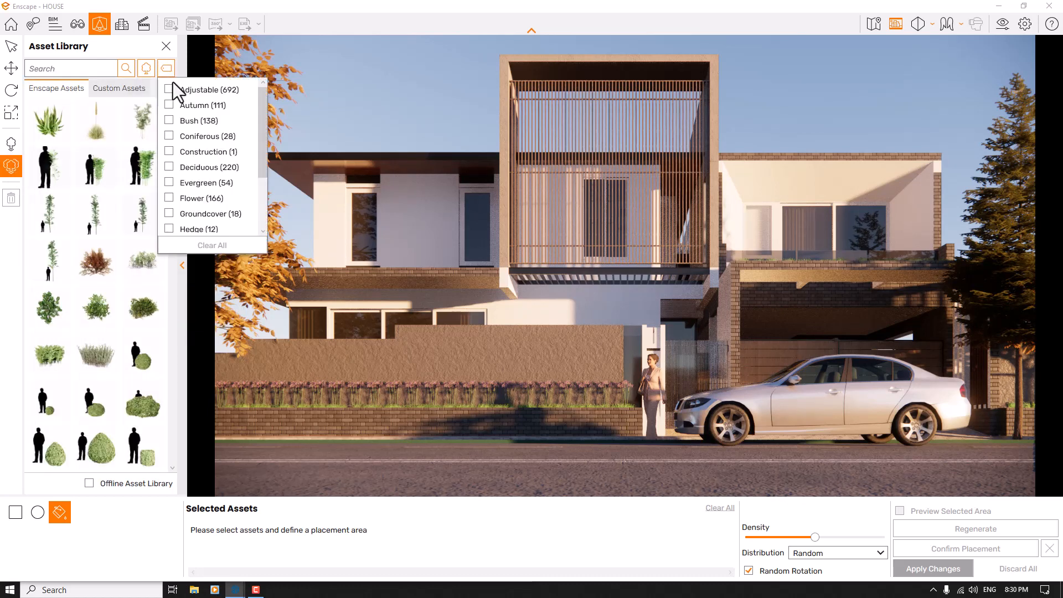
click(169, 214)
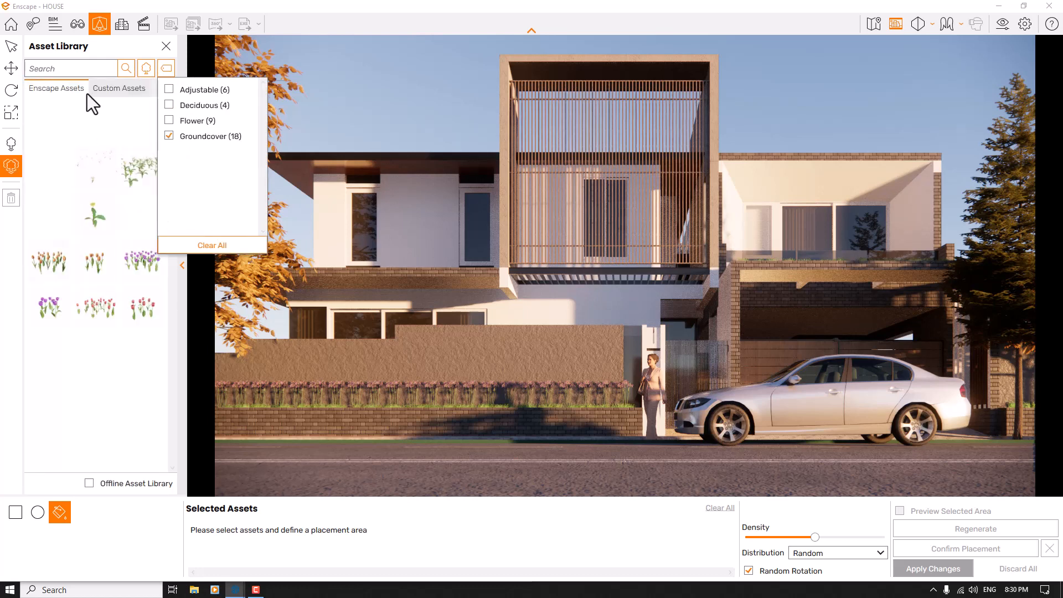
click(81, 53)
click(106, 115)
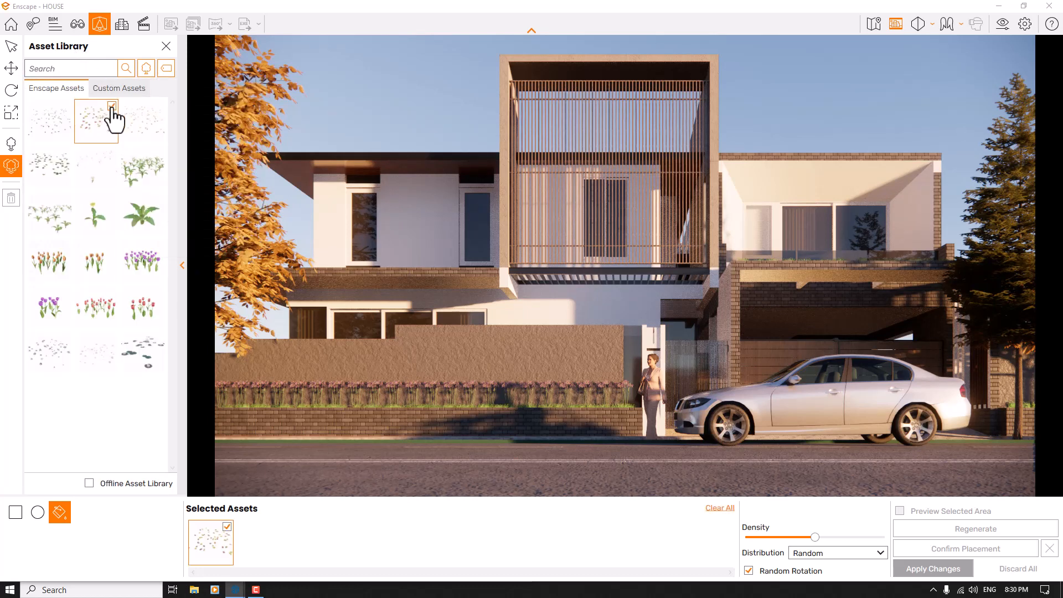
click(162, 116)
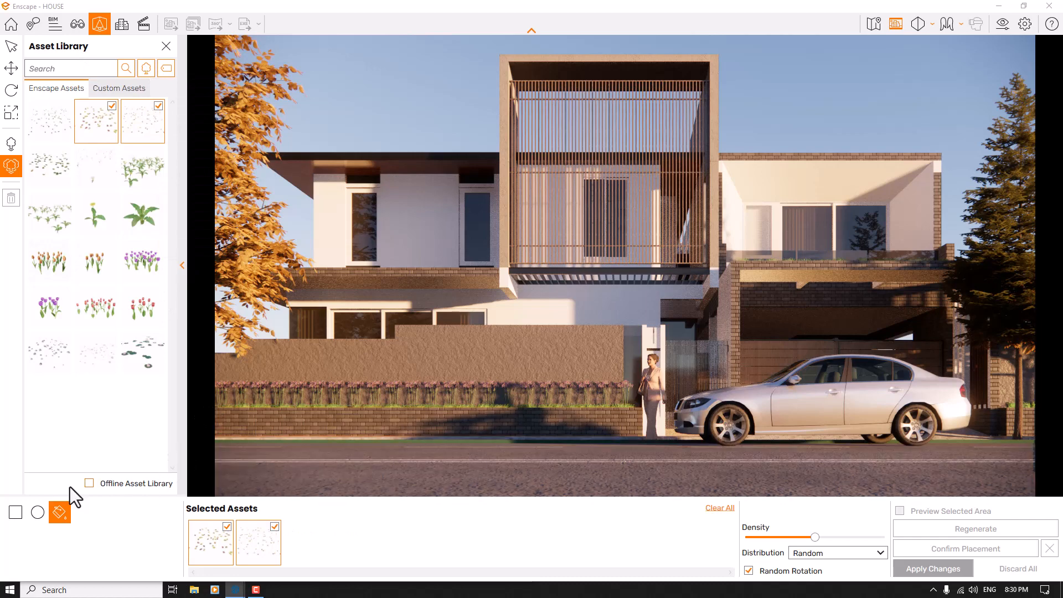
Scatter the selected leaves across the street surface at maximum density, apply the placement, and leave asset placement
click(319, 463)
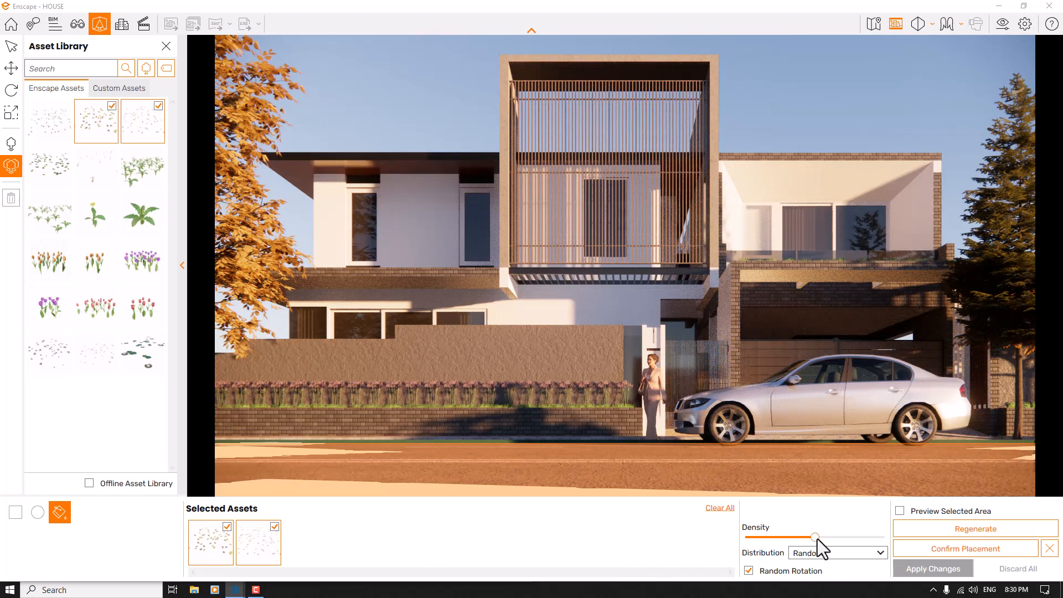
drag(817, 540, 916, 536)
click(916, 533)
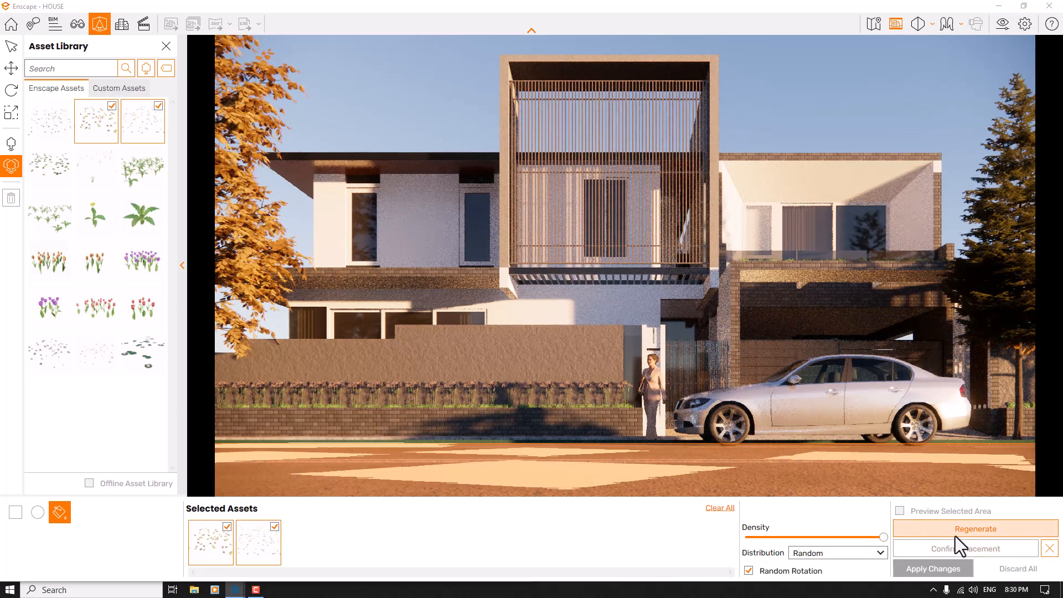
click(946, 548)
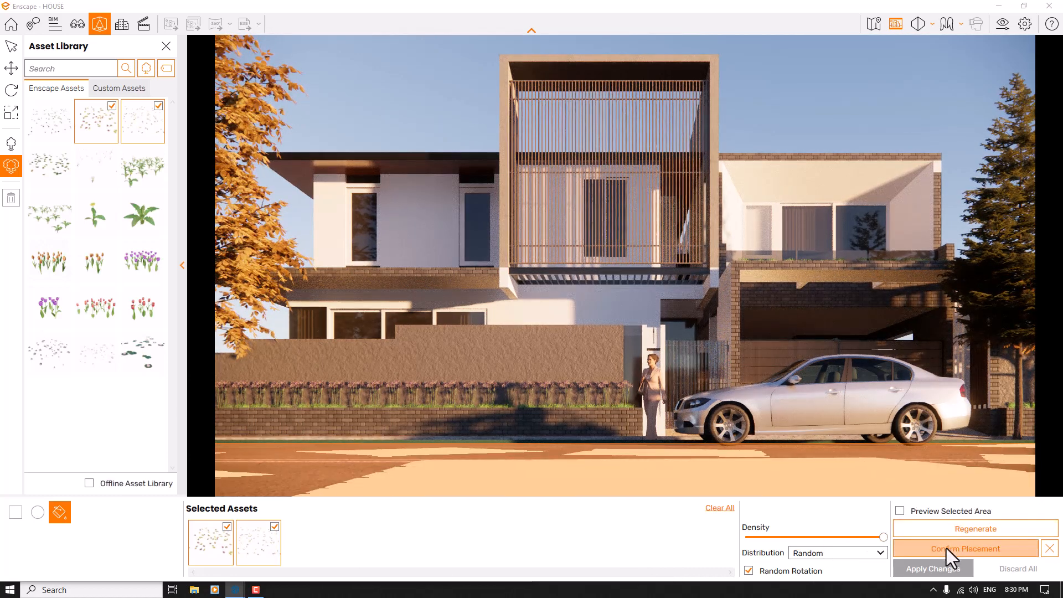
click(929, 567)
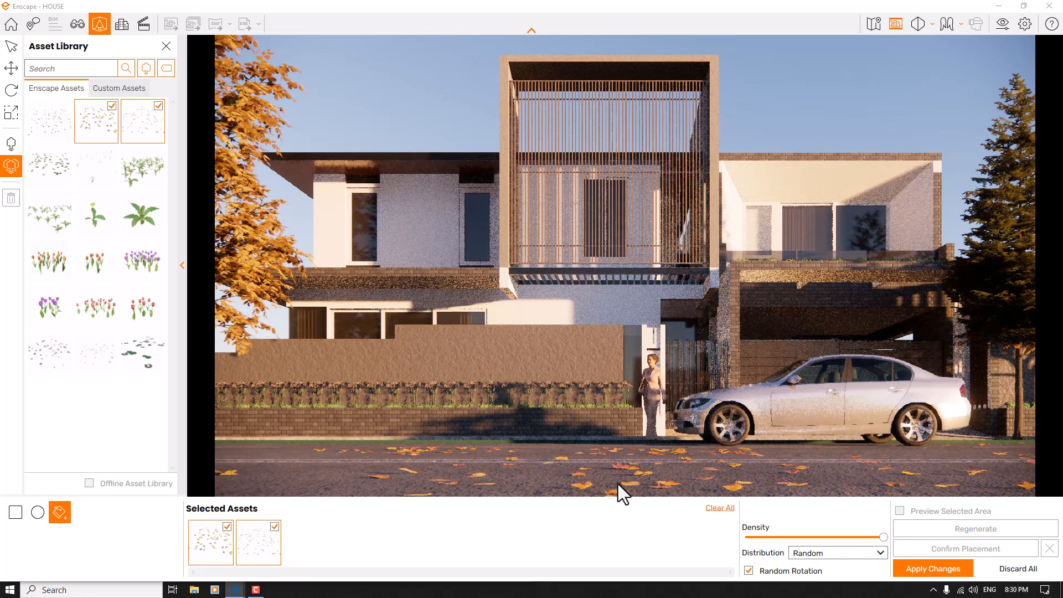
click(166, 46)
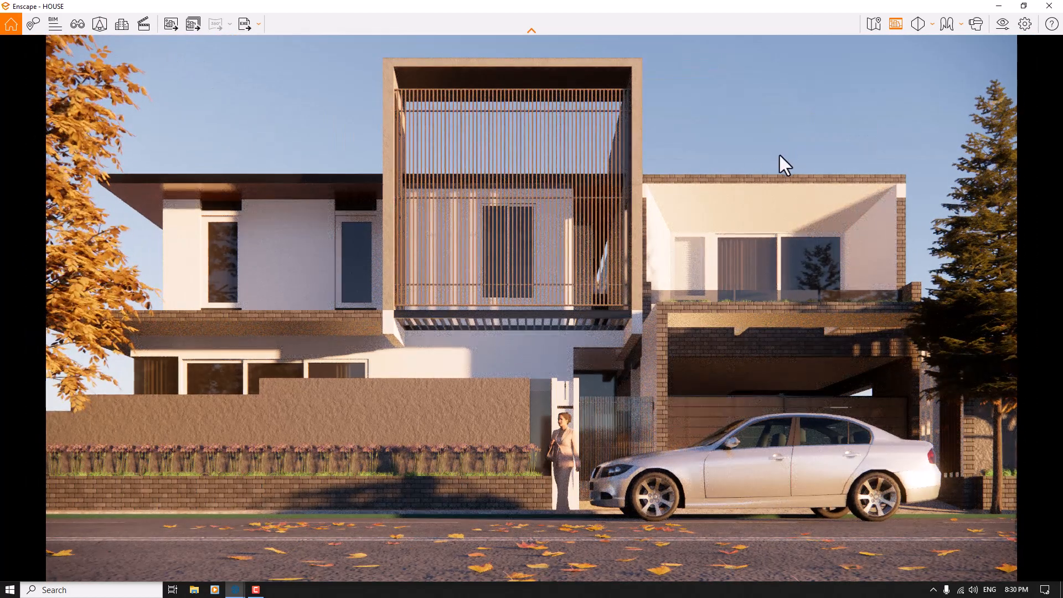
In the atmosphere settings, set the shadow sharpness to 68% and the wind intensity to 0%
click(994, 28)
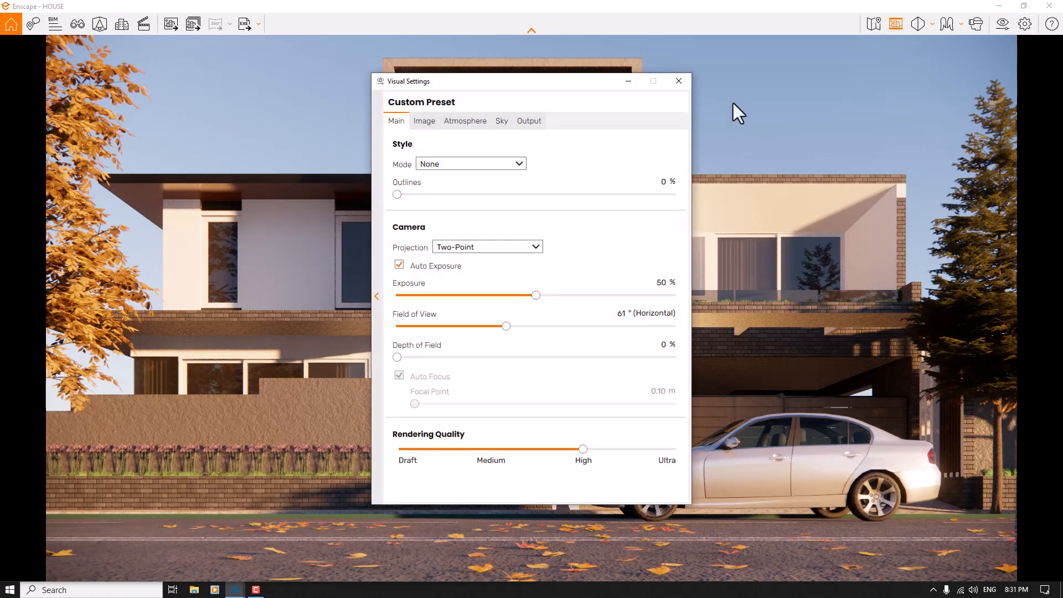
click(464, 121)
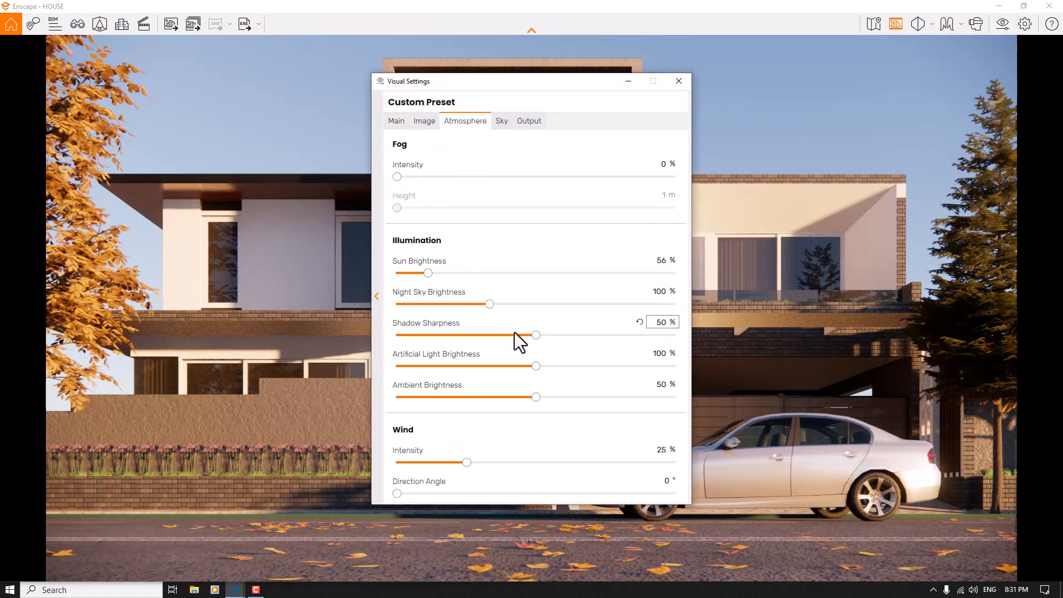
click(662, 322)
text(68)
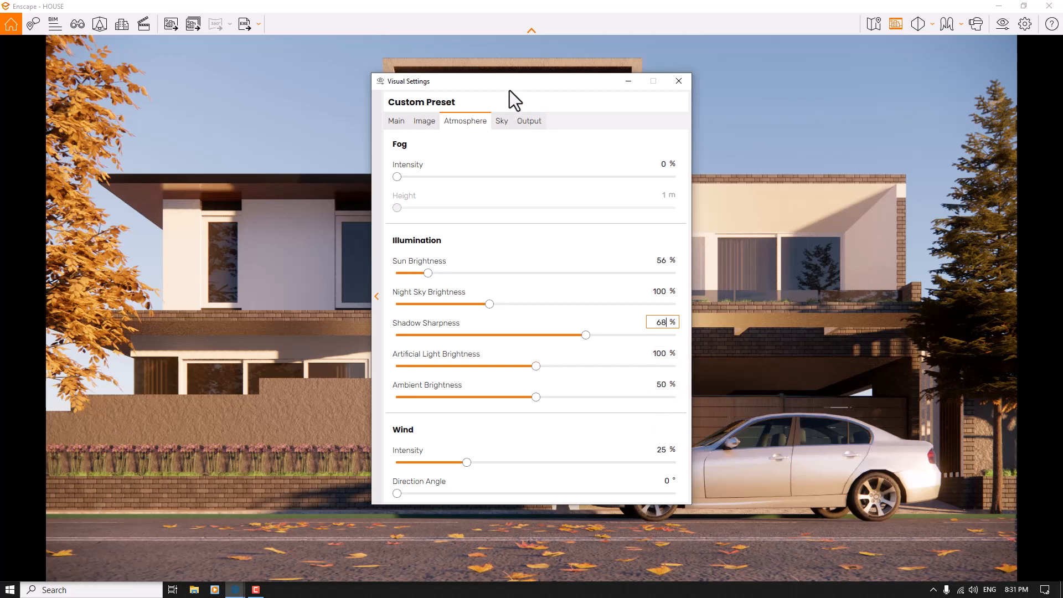
drag(510, 89, 853, 58)
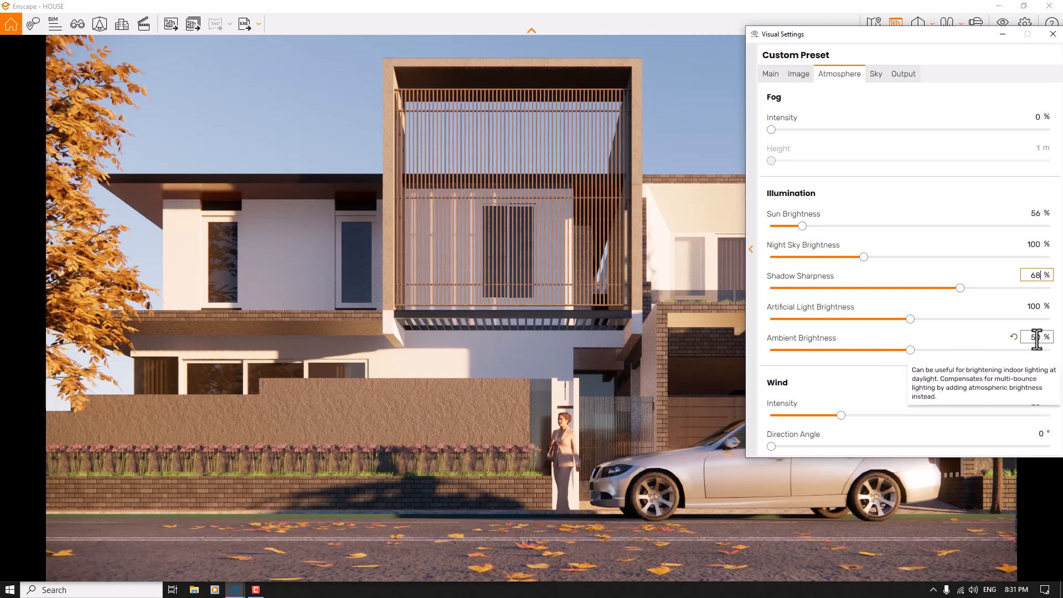
click(1035, 402)
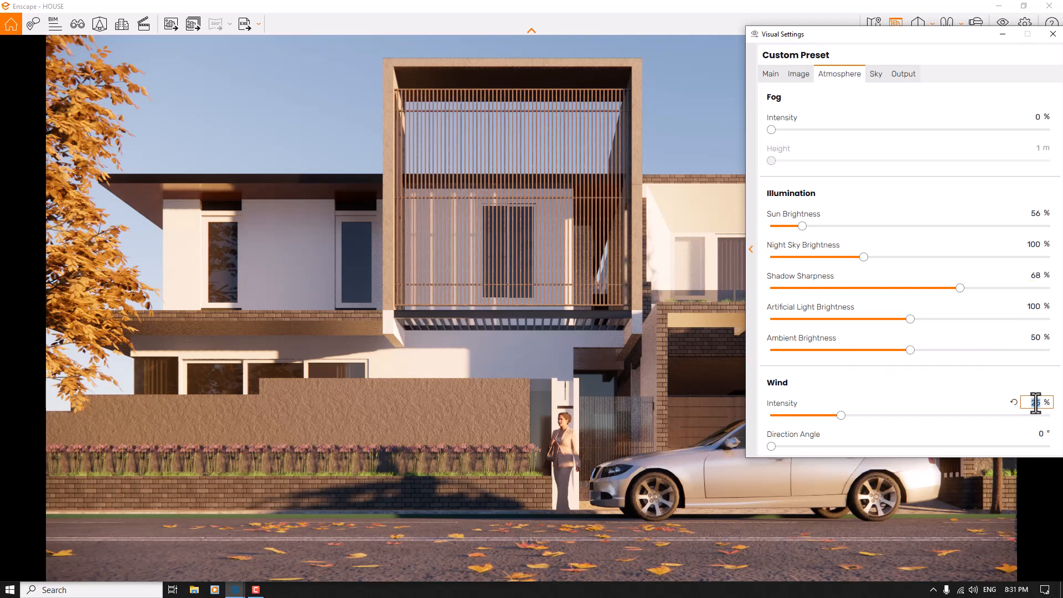
text(0)
key(Return)
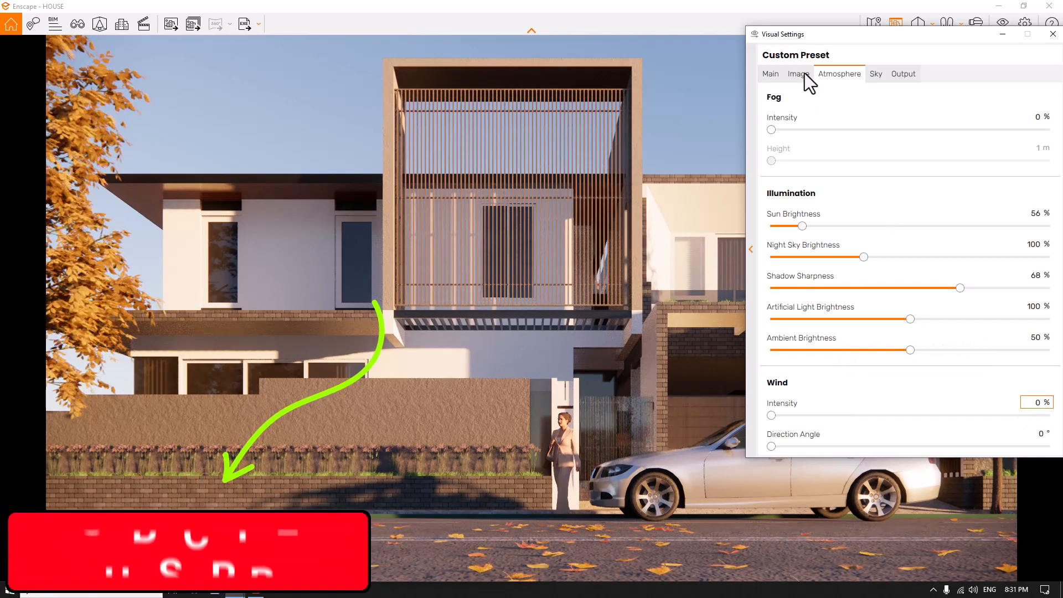
Set the image saturation to 104% and the color temperature to 5,100 K
click(805, 73)
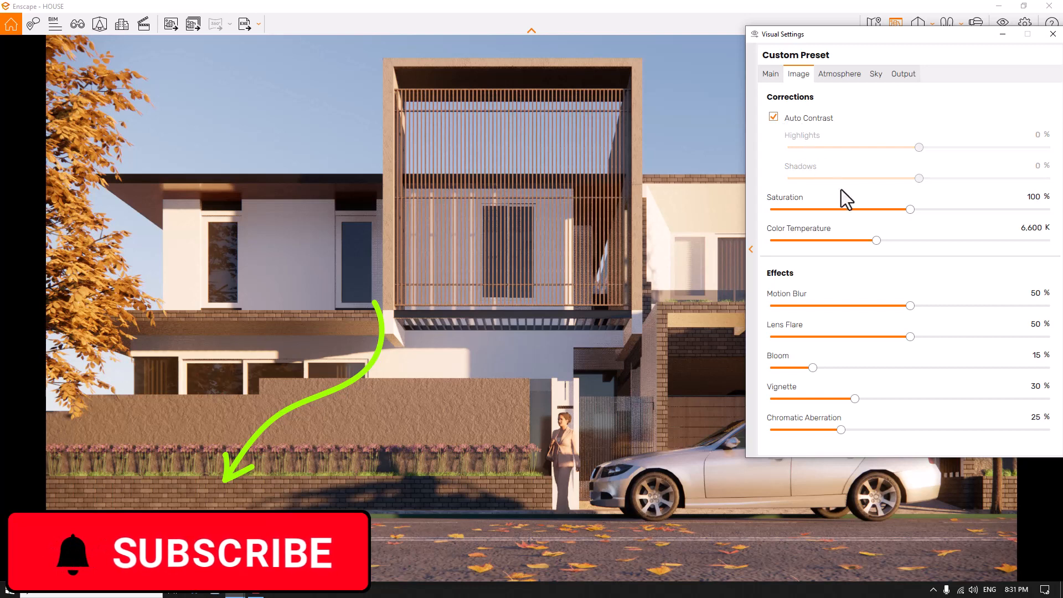
drag(911, 210, 921, 210)
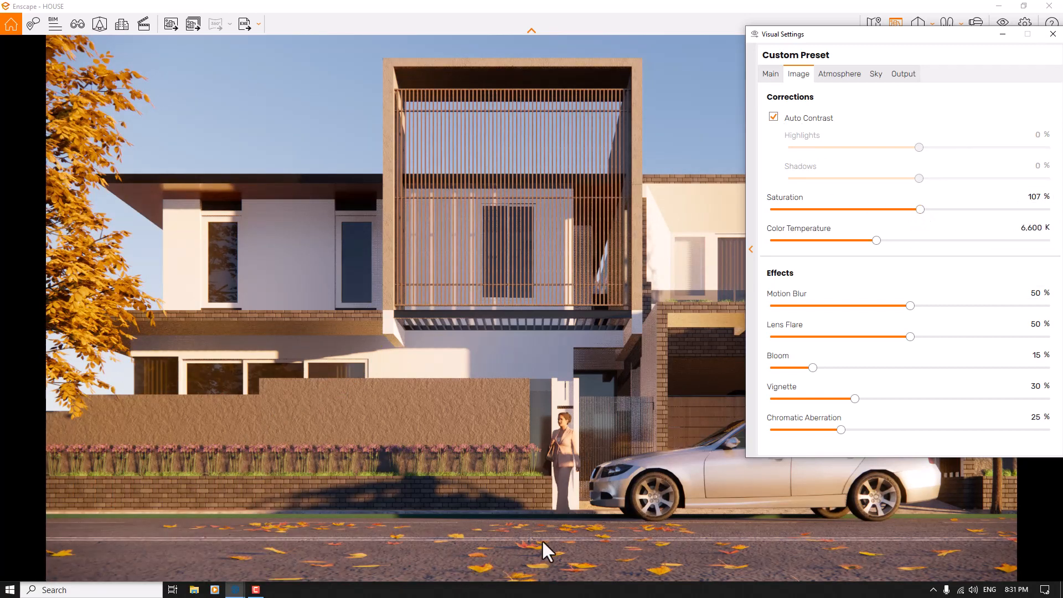
click(1026, 198)
drag(877, 240, 857, 242)
double_click(1033, 228)
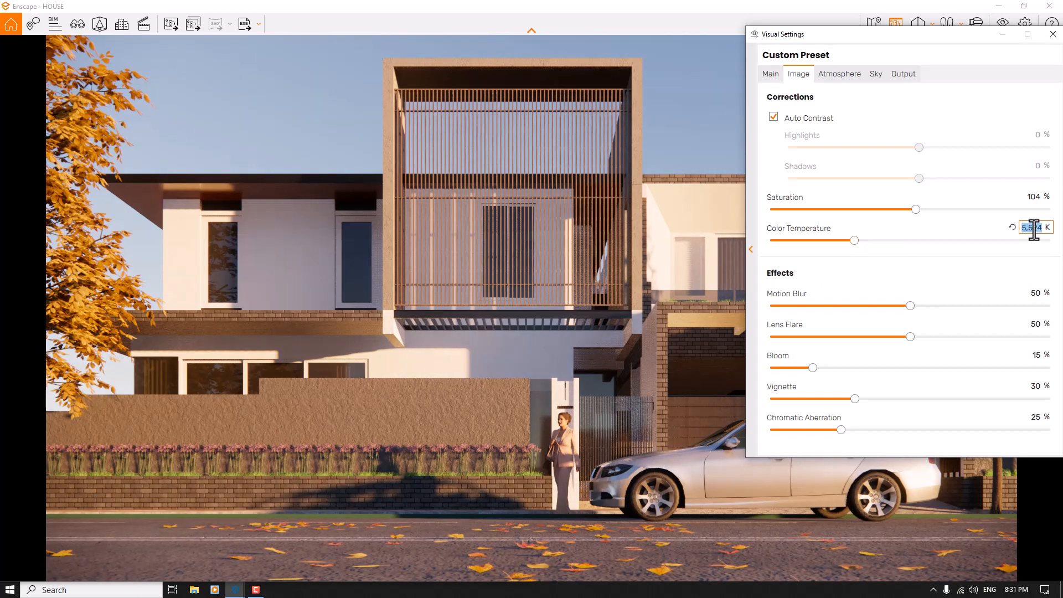
text(5,100)
key(Return)
Set the image effects to 0% motion blur and 26% lens flare
double_click(1035, 293)
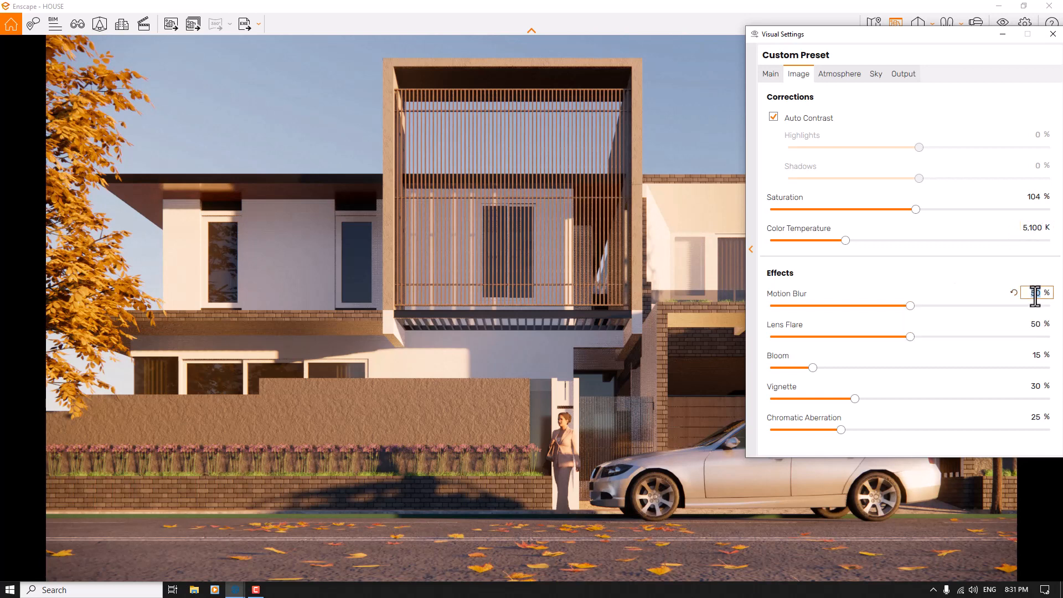
text(0)
key(Return)
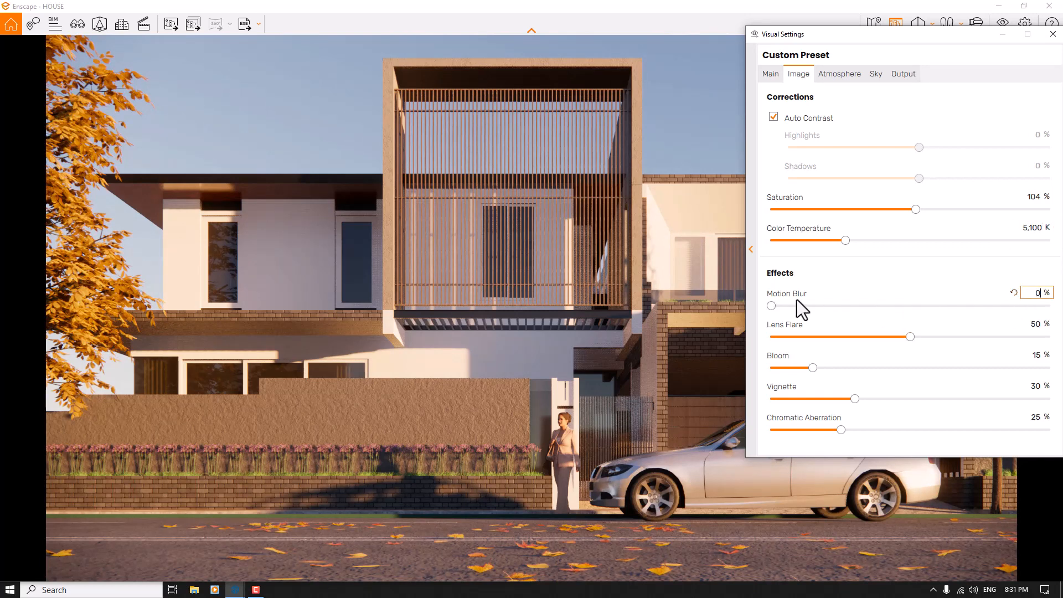
double_click(1037, 324)
text(26)
key(Return)
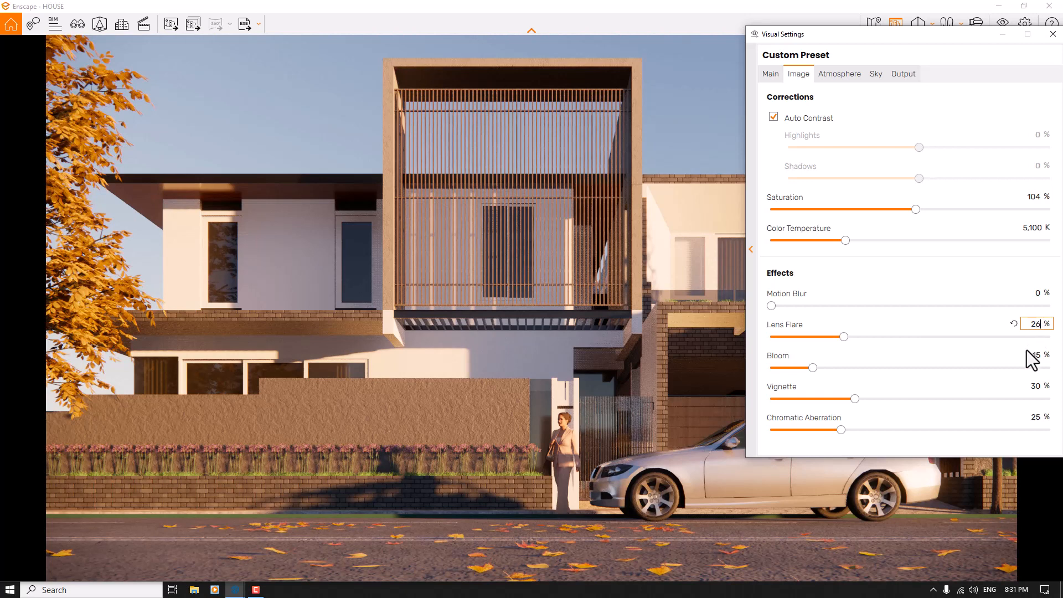
Set the bloom effect of the image to 0%
double_click(1035, 355)
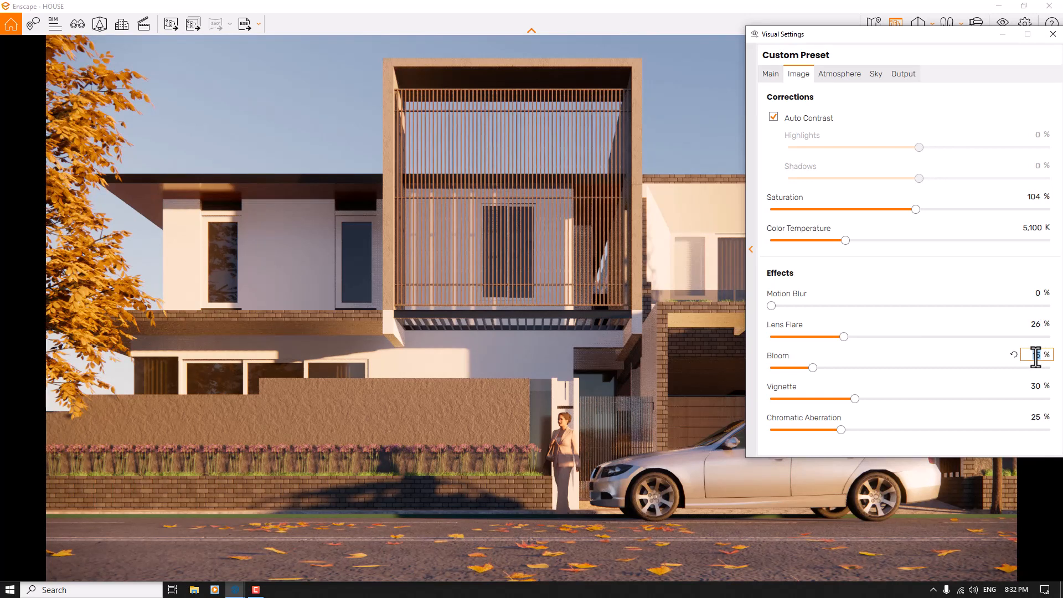
text(0)
key(Return)
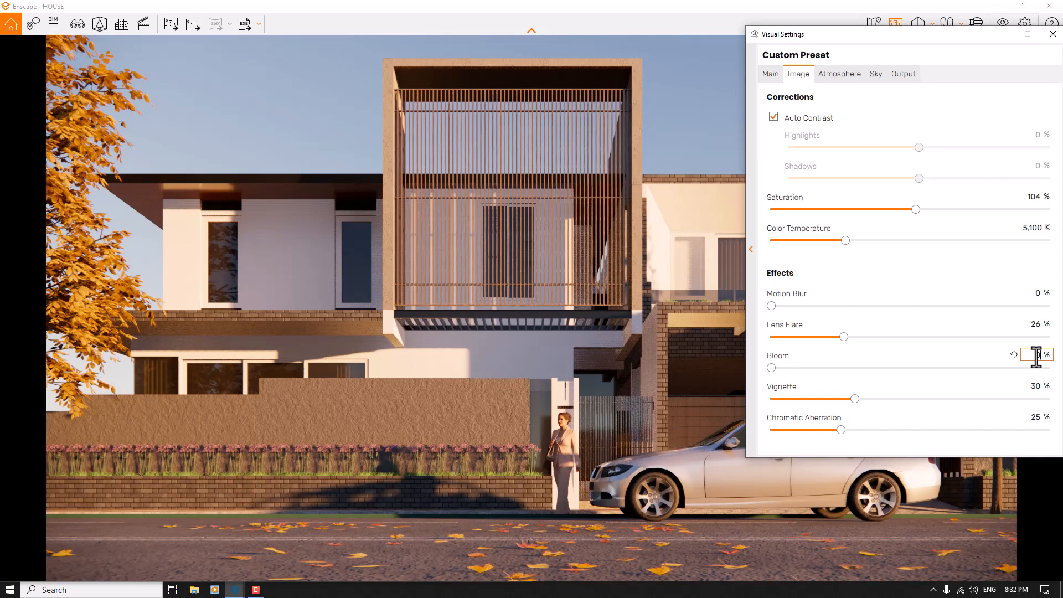
Set the vignette effect to 34% and the chromatic aberration to 0%
drag(855, 399, 858, 400)
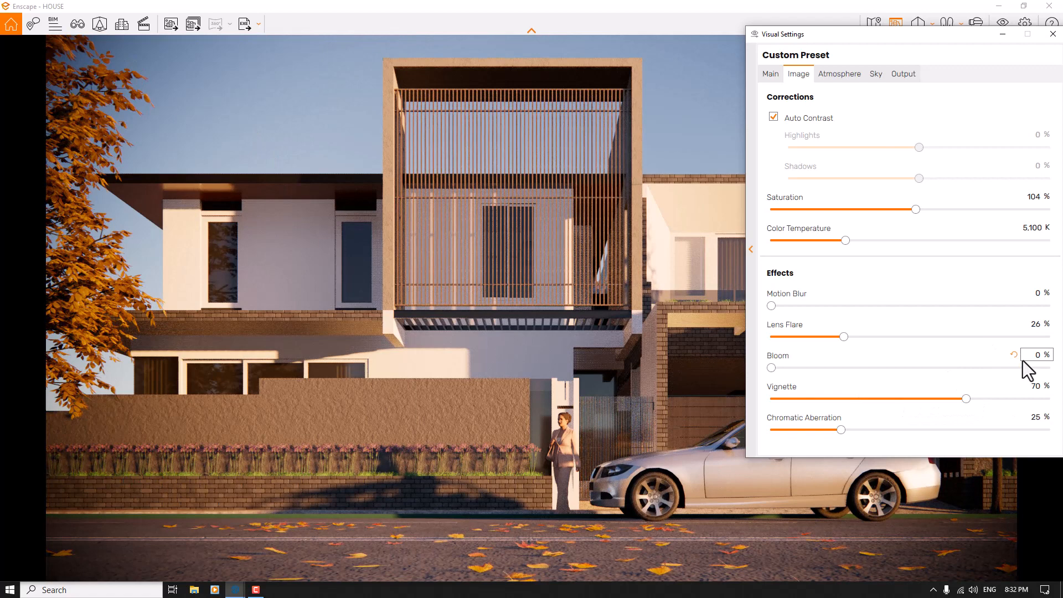
click(1035, 386)
text(34)
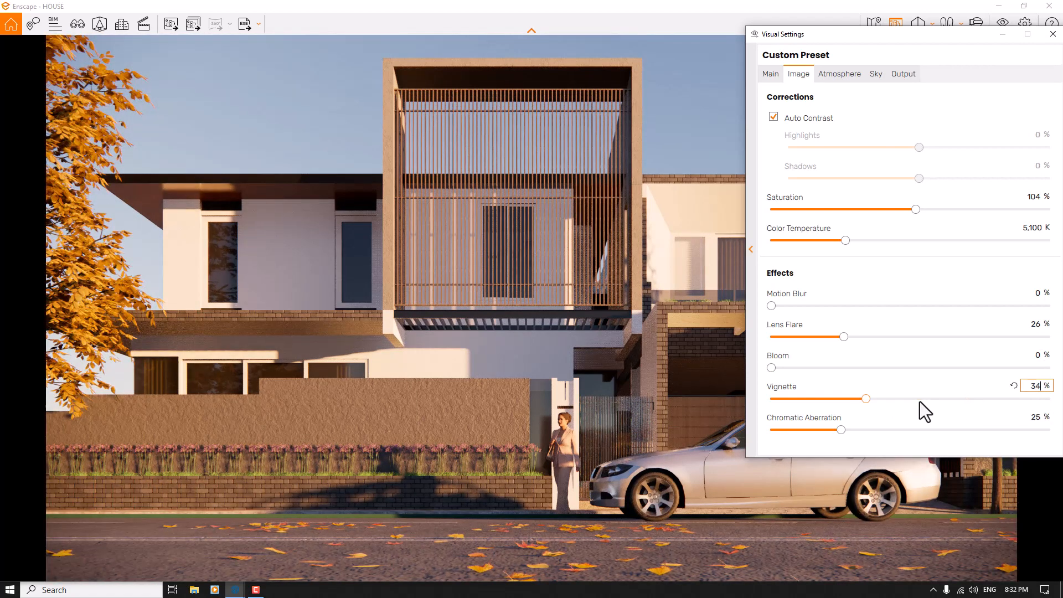
click(1037, 417)
text(0)
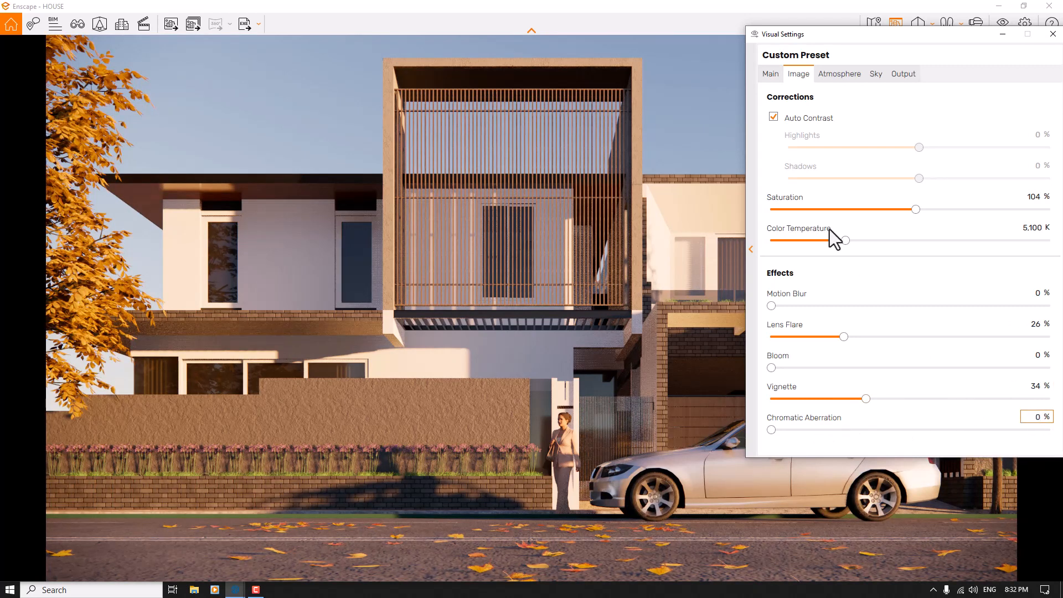
Set the camera's depth of field to 26%, disable auto focus and set the focal point to 15.43 m
click(775, 72)
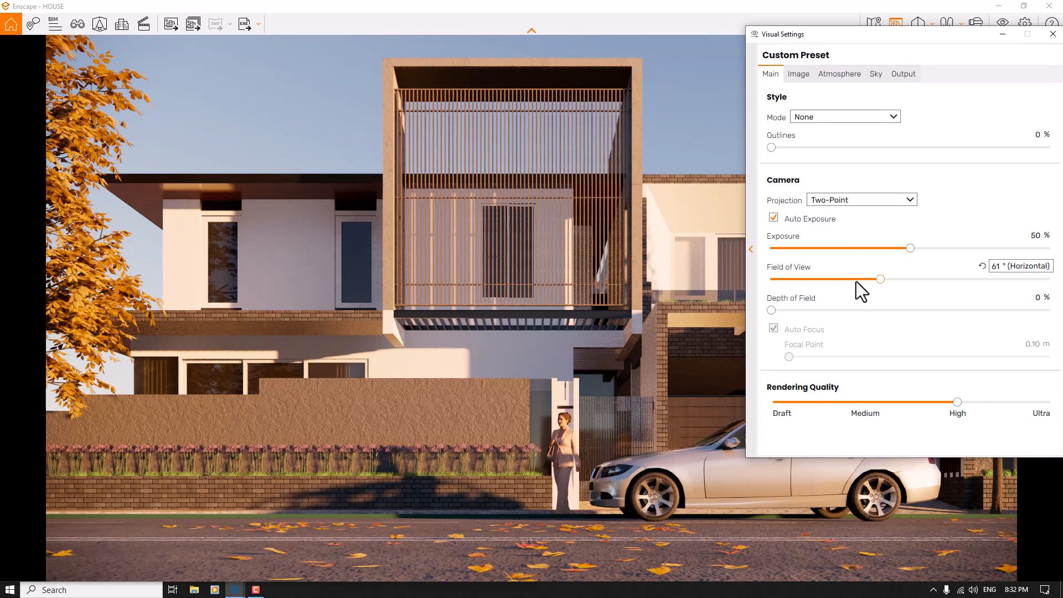
drag(772, 310, 845, 310)
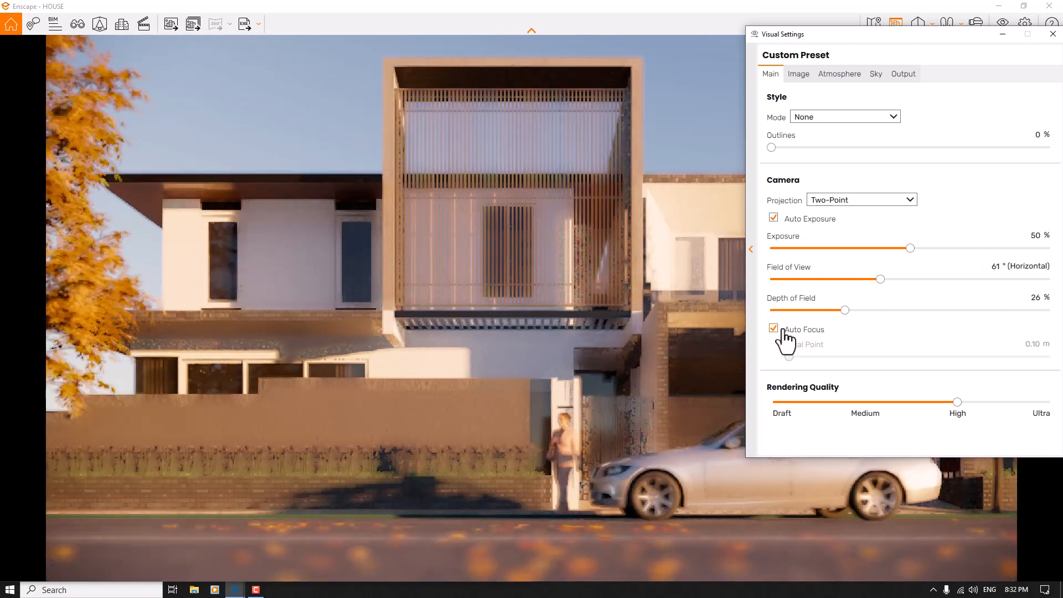
click(773, 328)
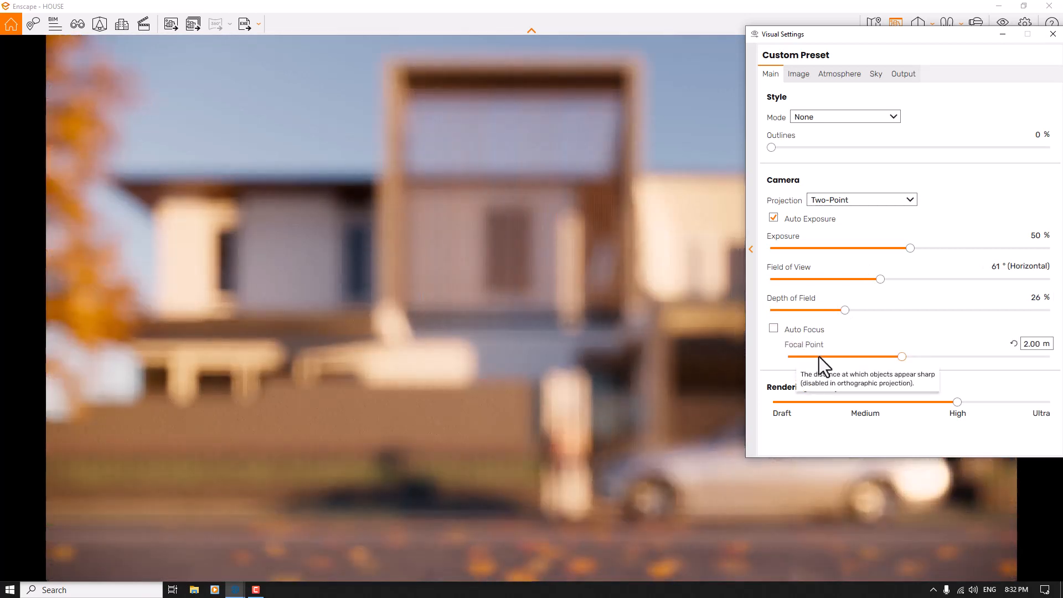
drag(903, 357, 869, 360)
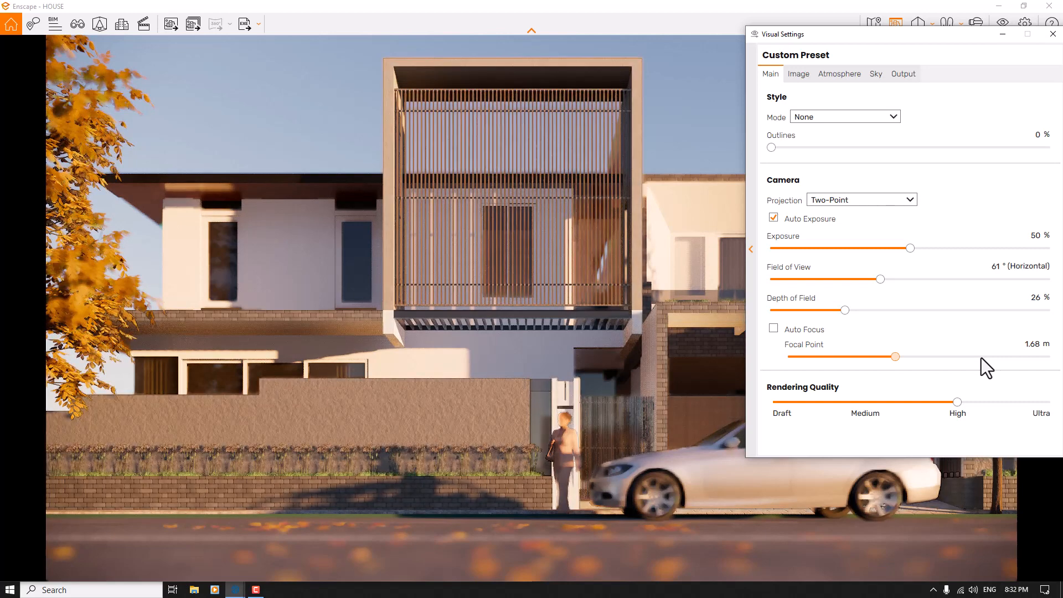
drag(942, 356, 980, 356)
click(1026, 344)
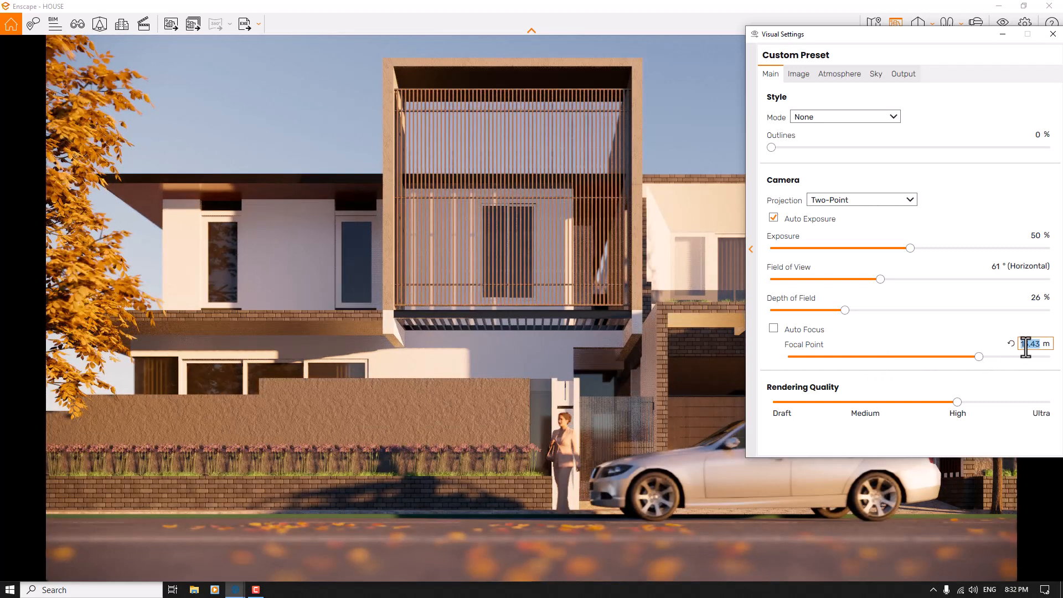
text(15.43)
key(Return)
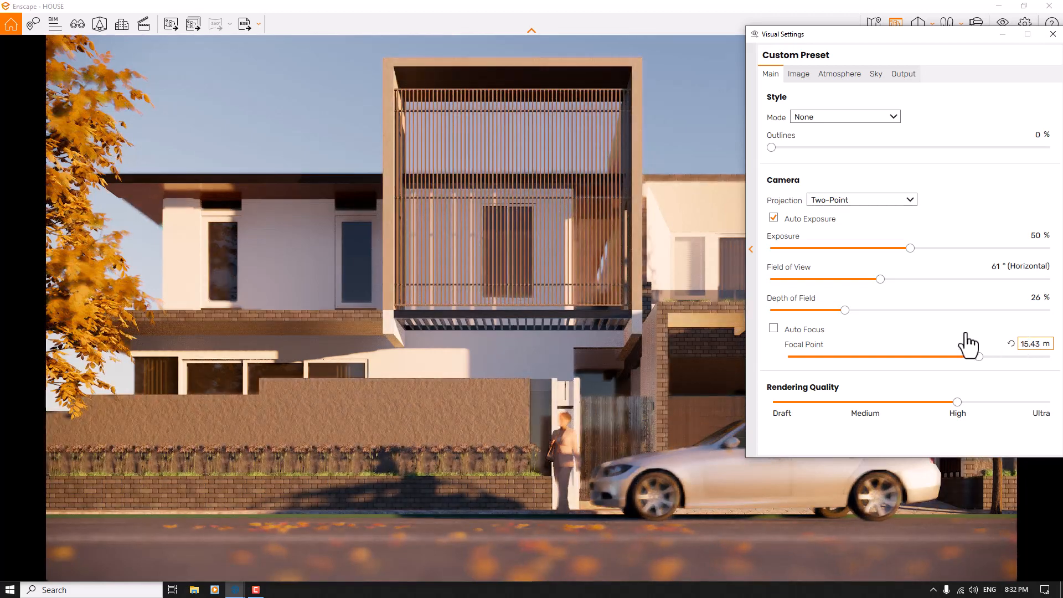
Lower the camera's depth of field to 16% and raise the rendering quality to Ultra
double_click(1033, 298)
key(BackSpace)
text(7)
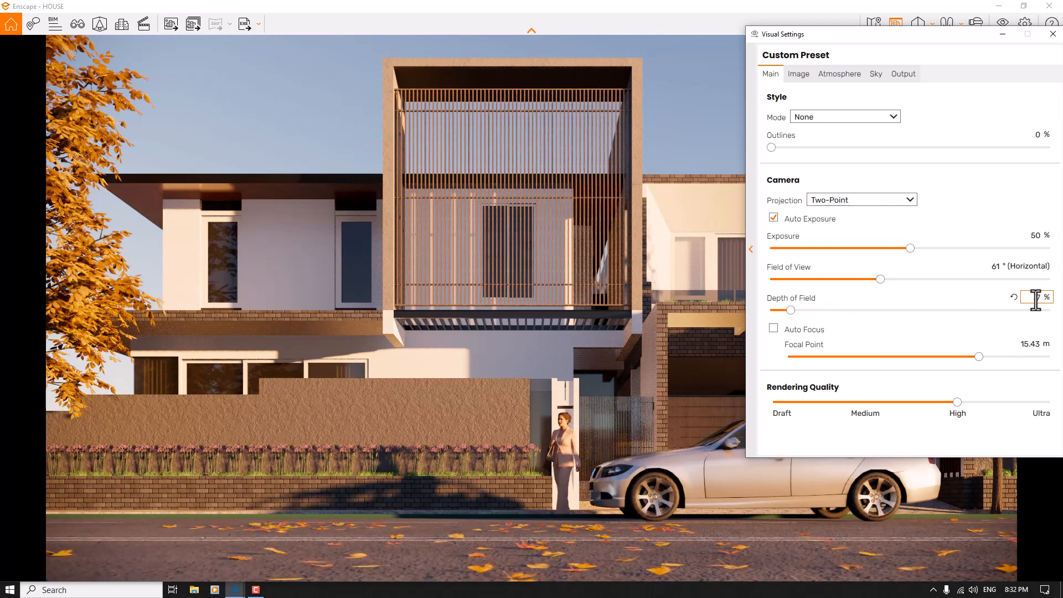
drag(1036, 299, 1048, 306)
text(16)
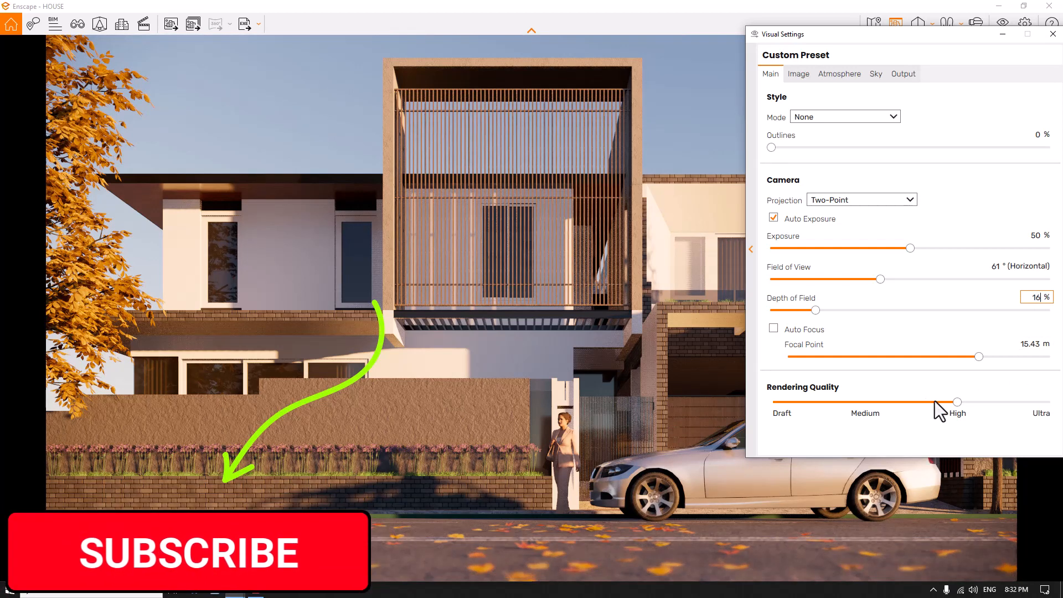
drag(957, 402, 1061, 413)
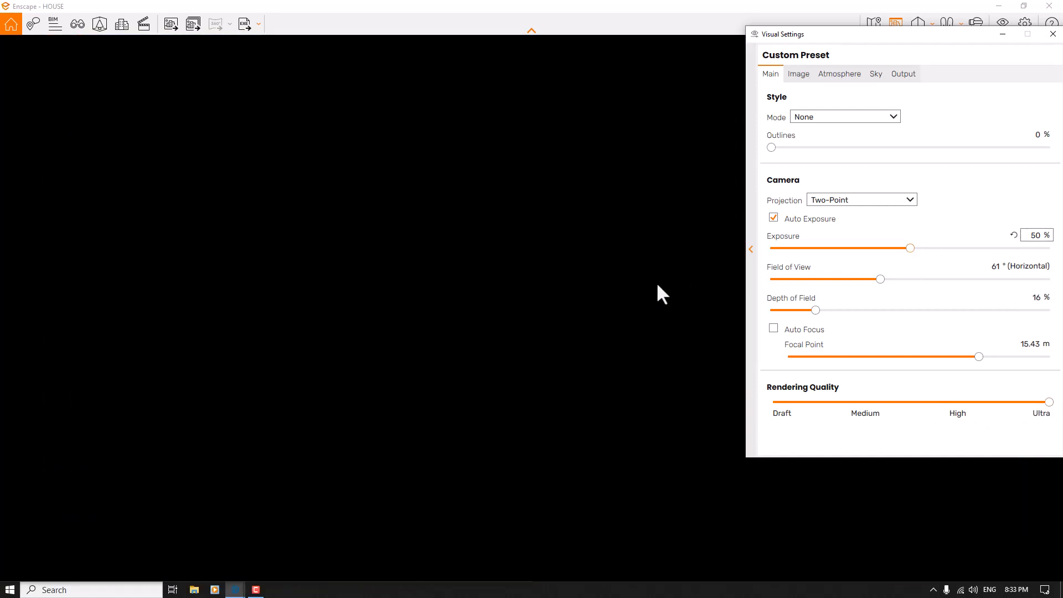
Close the blacked-out Enscape window, restart Enscape from SketchUp and show the house view within the safe frame
click(1053, 34)
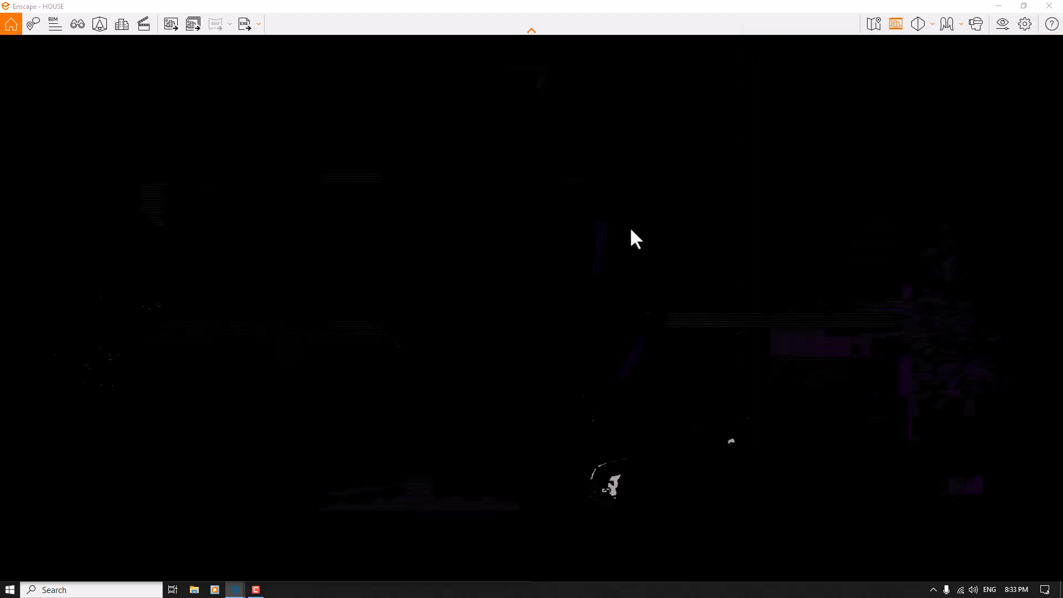
click(1050, 6)
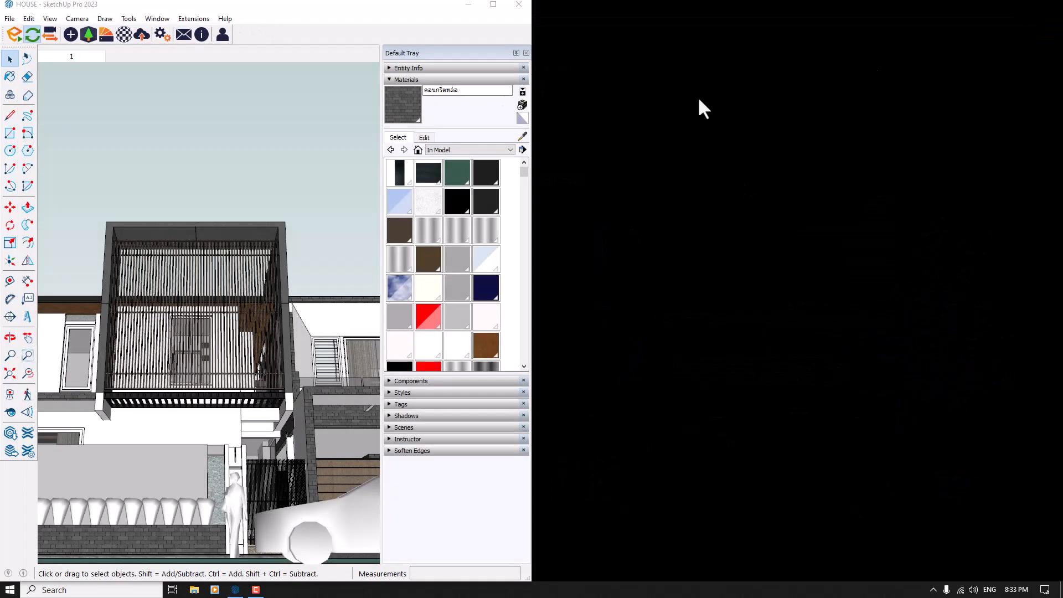
click(19, 36)
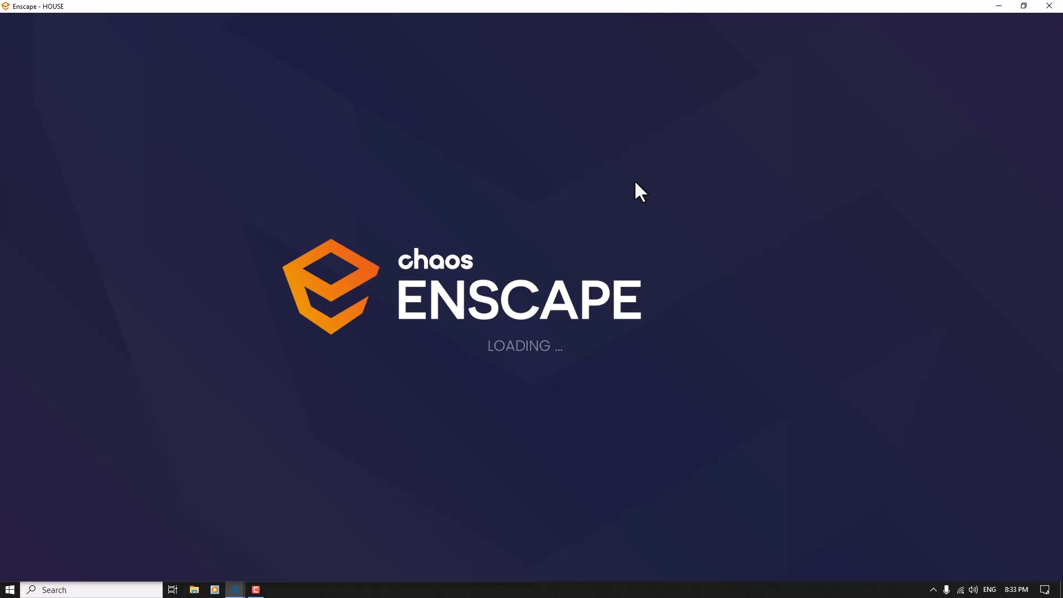
mouse_move(235, 590)
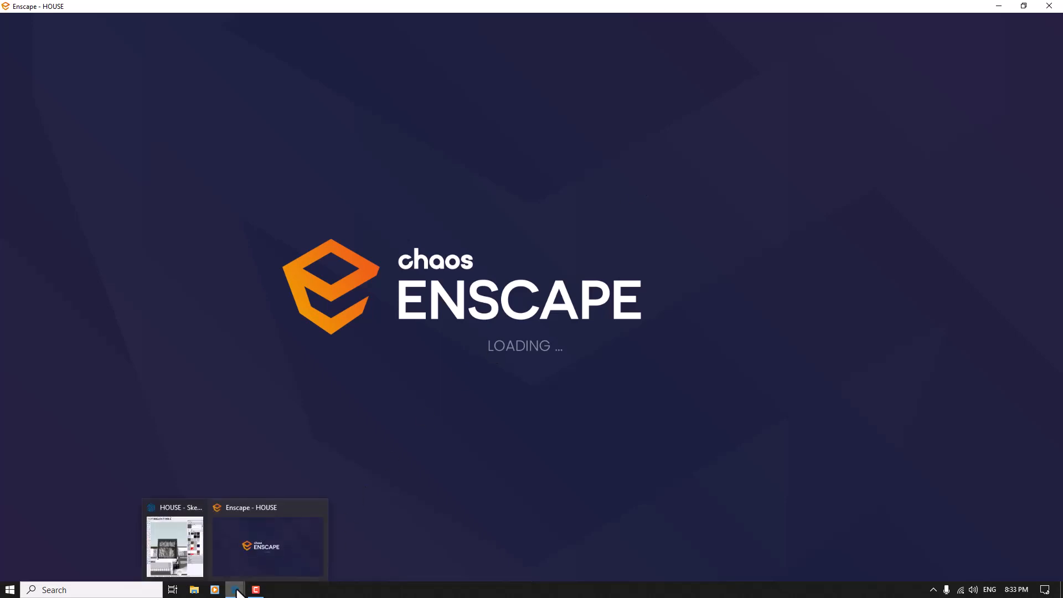
click(187, 557)
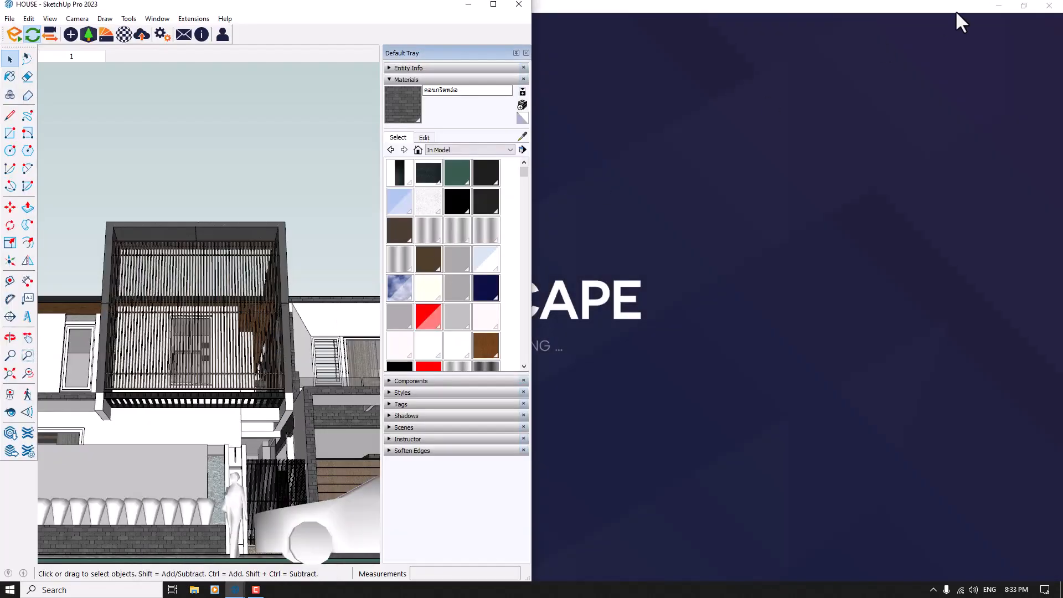
click(1015, 10)
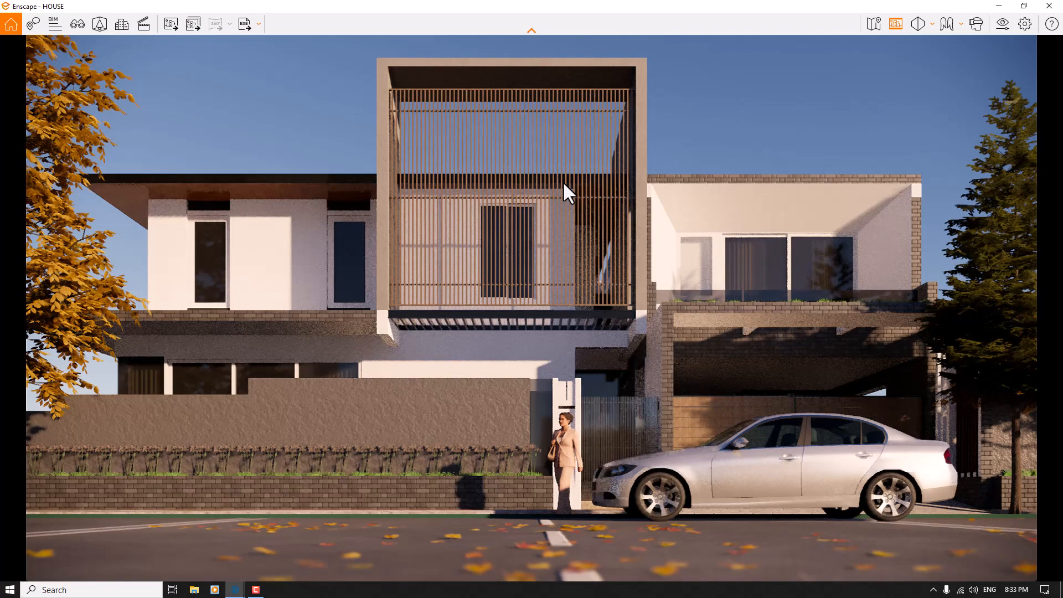
click(895, 31)
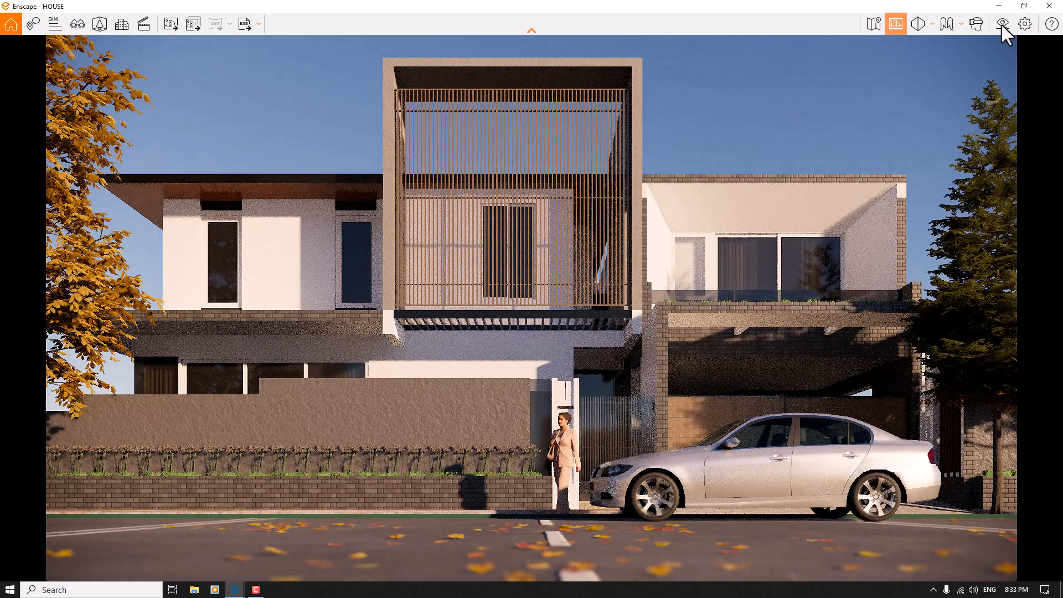
Set the camera exposure to 53% and the outlines to about 19% in the visual settings
click(1002, 25)
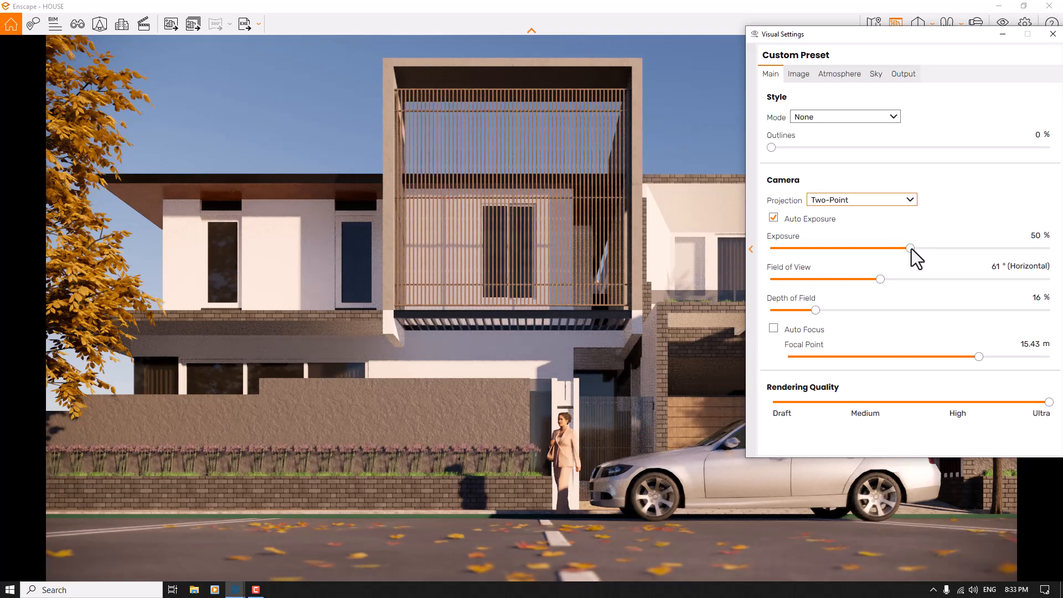
drag(911, 248, 918, 249)
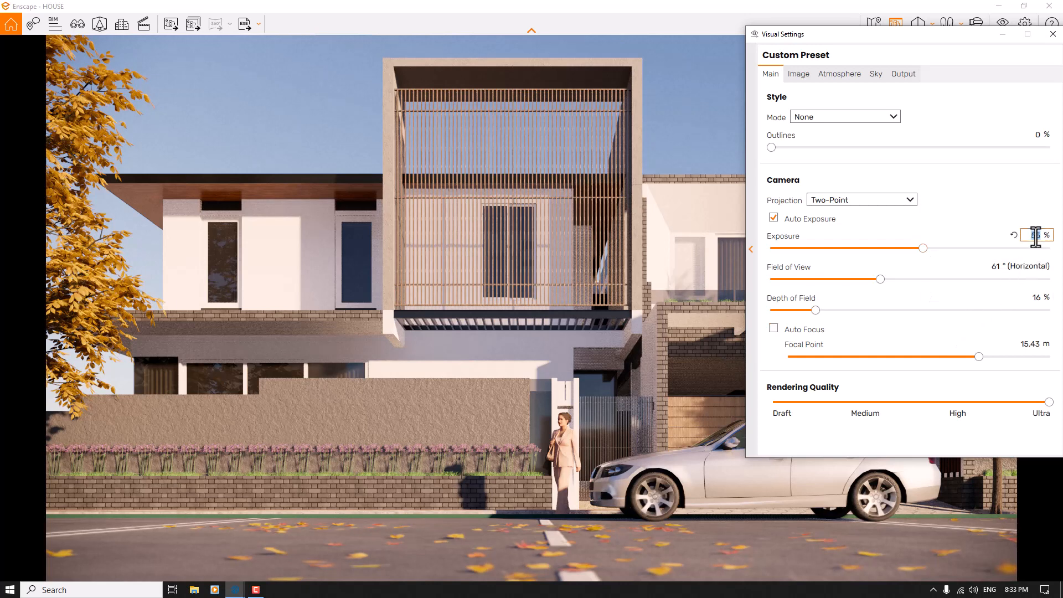
text(53)
click(1036, 134)
text(10)
key(Return)
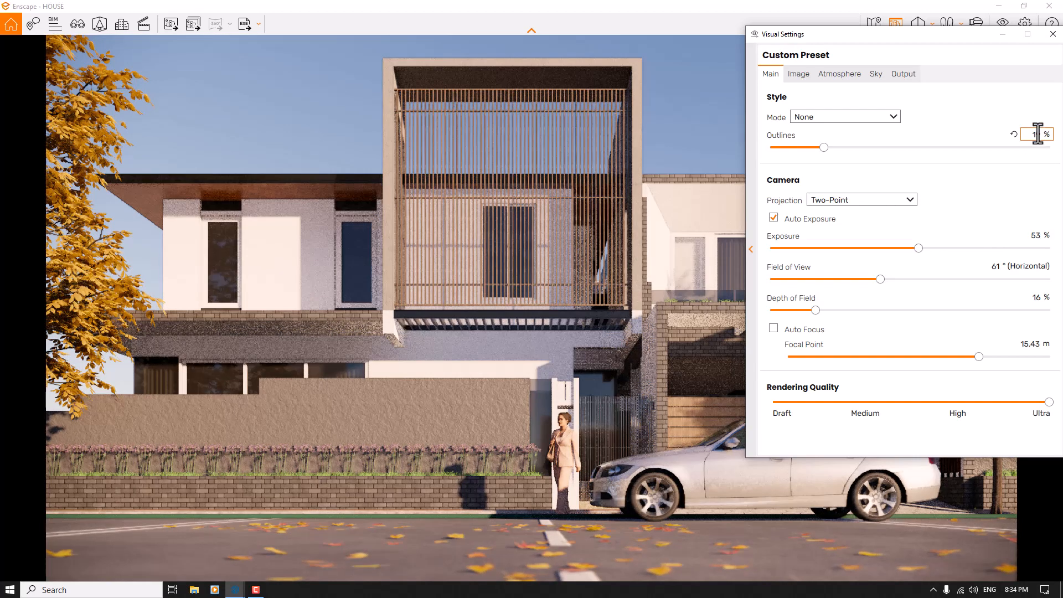
click(1053, 34)
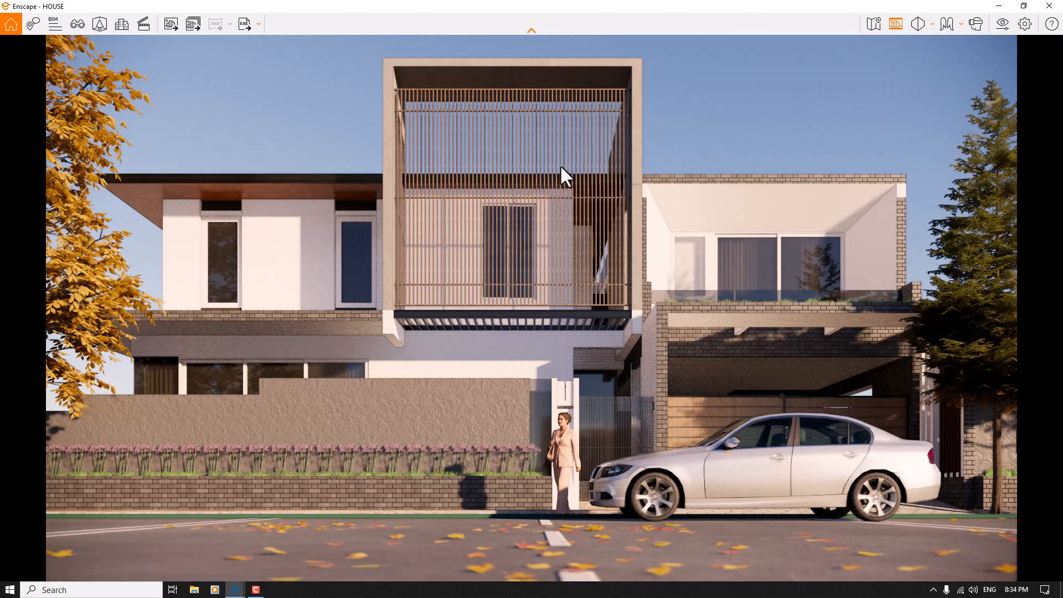
Batch render scene 1 of the HOUSE model, with the Desktop as the save location for the JPEG image
click(191, 25)
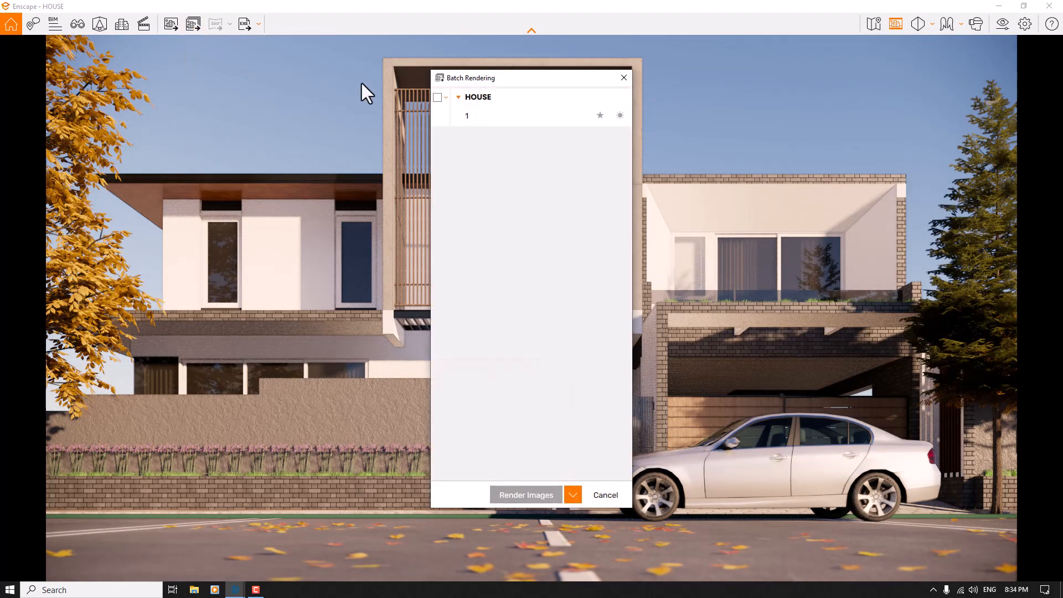
click(437, 98)
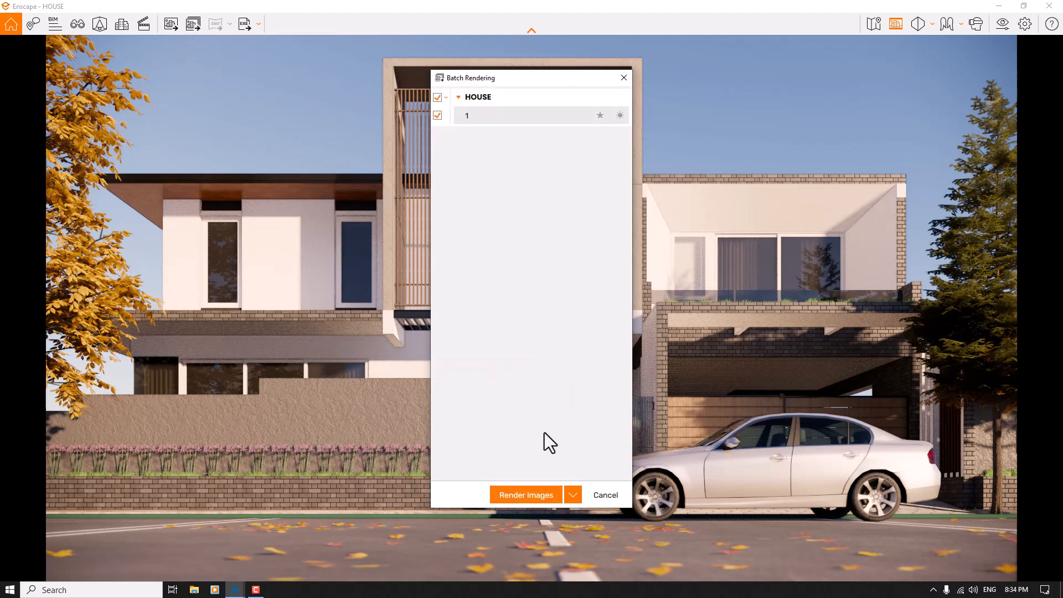
click(571, 496)
click(548, 508)
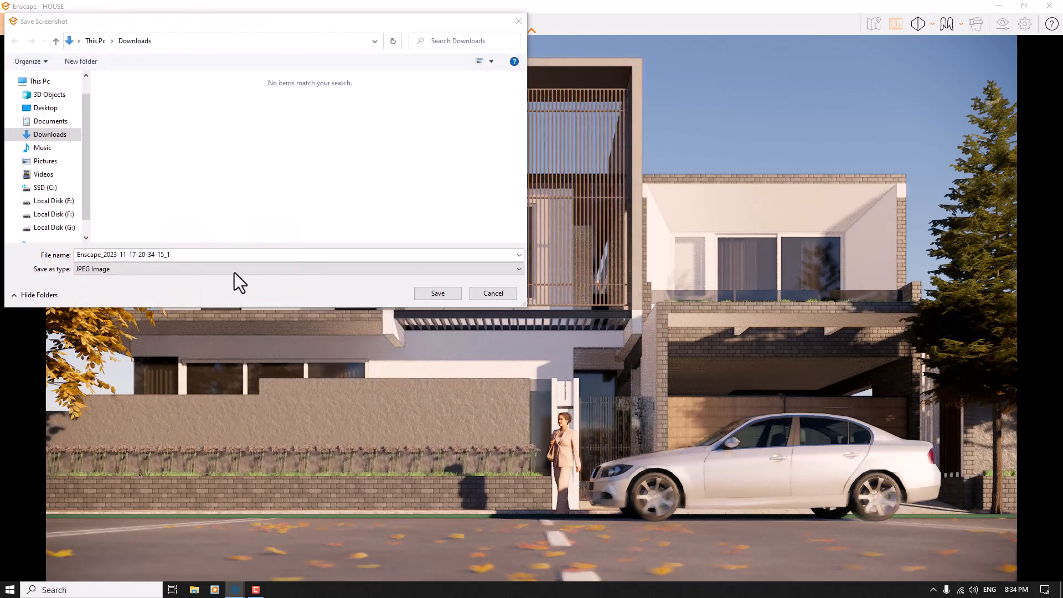
click(46, 109)
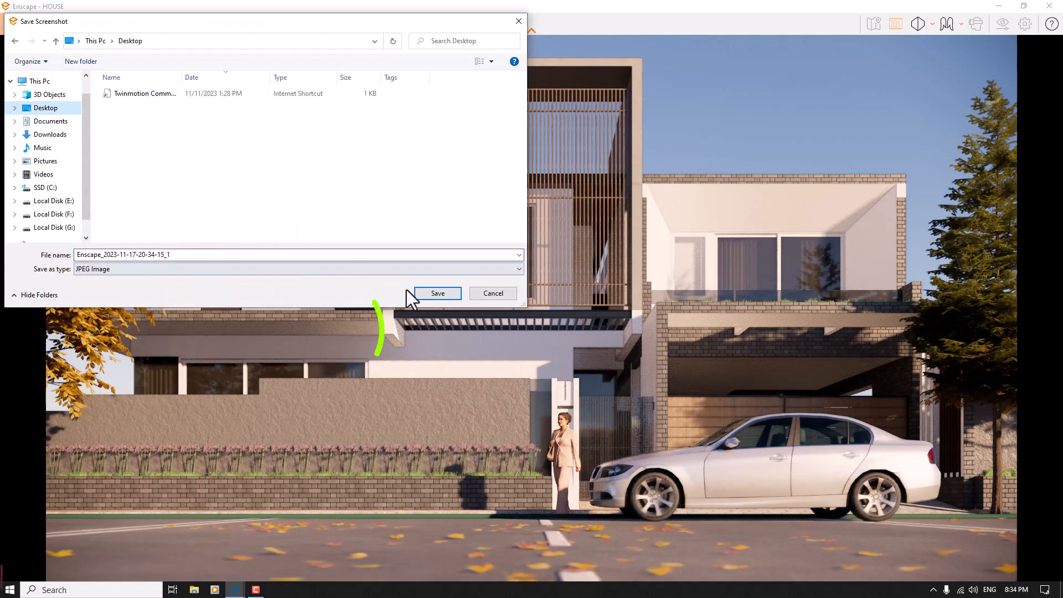